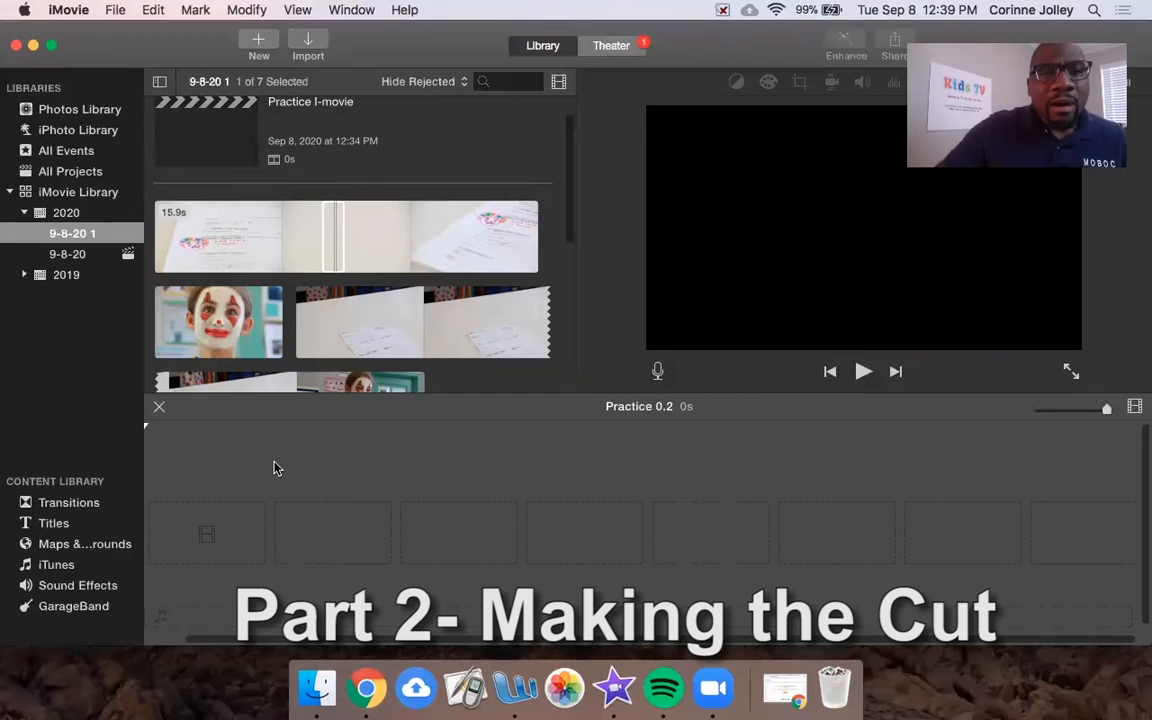
Step: Mark a short yellow-bar range in the 15.9s classroom paper clip of event 9-8-20 1
click(338, 234)
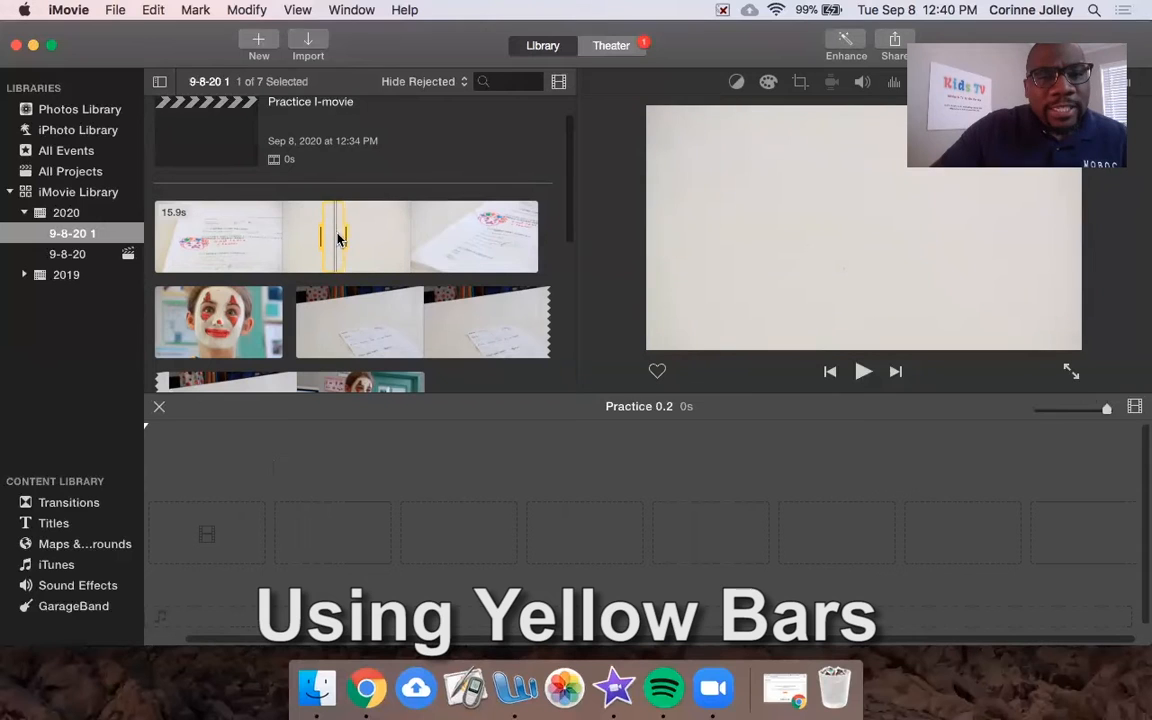
Step: Mark about 3 seconds at the start of the 4.4s clown close-up clip and add it to the timeline
click(300, 252)
drag(306, 256, 363, 236)
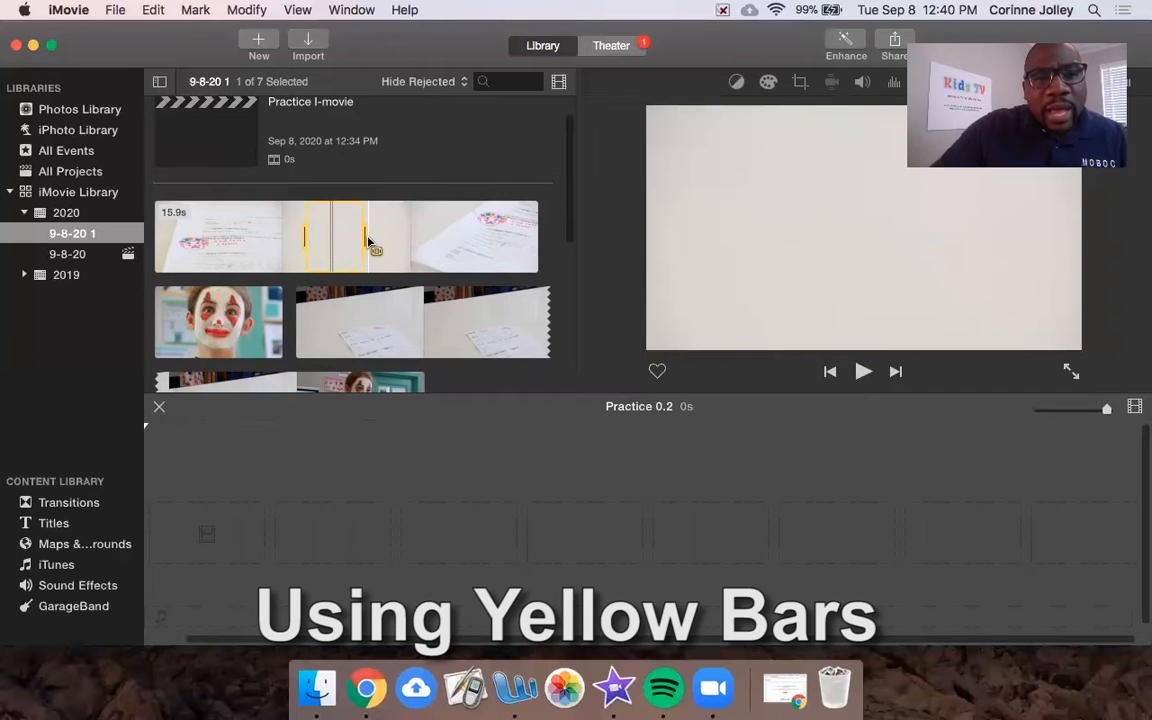
drag(365, 237, 328, 278)
click(181, 323)
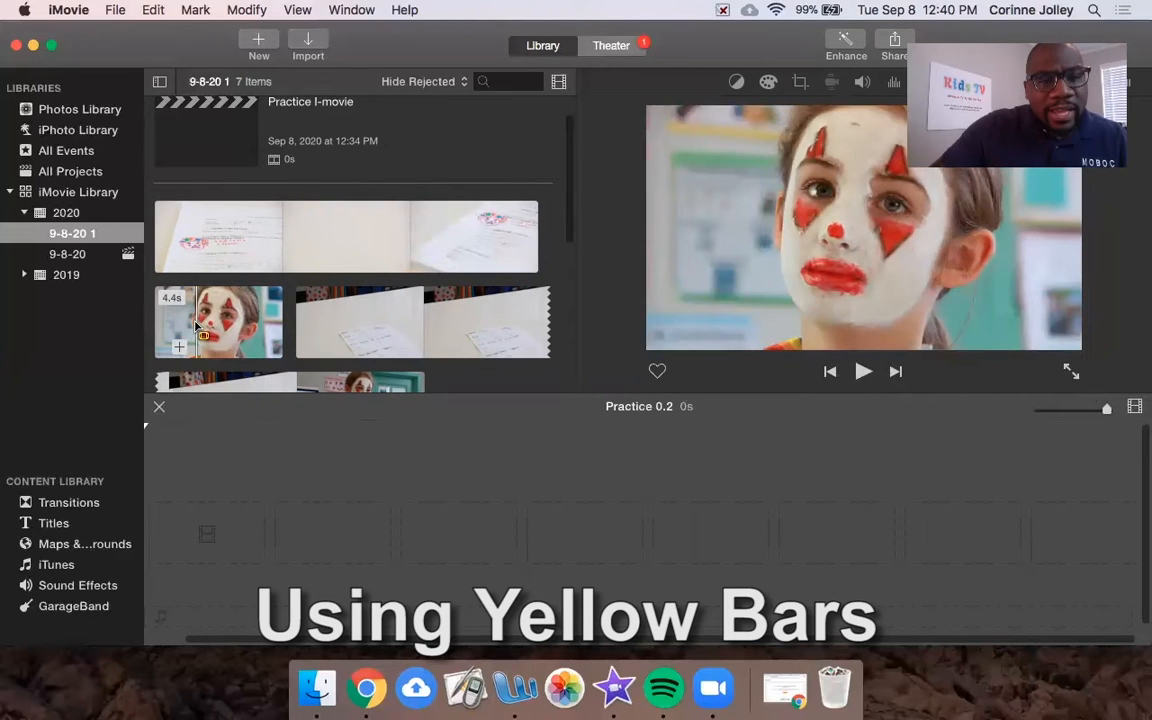
drag(196, 328, 267, 330)
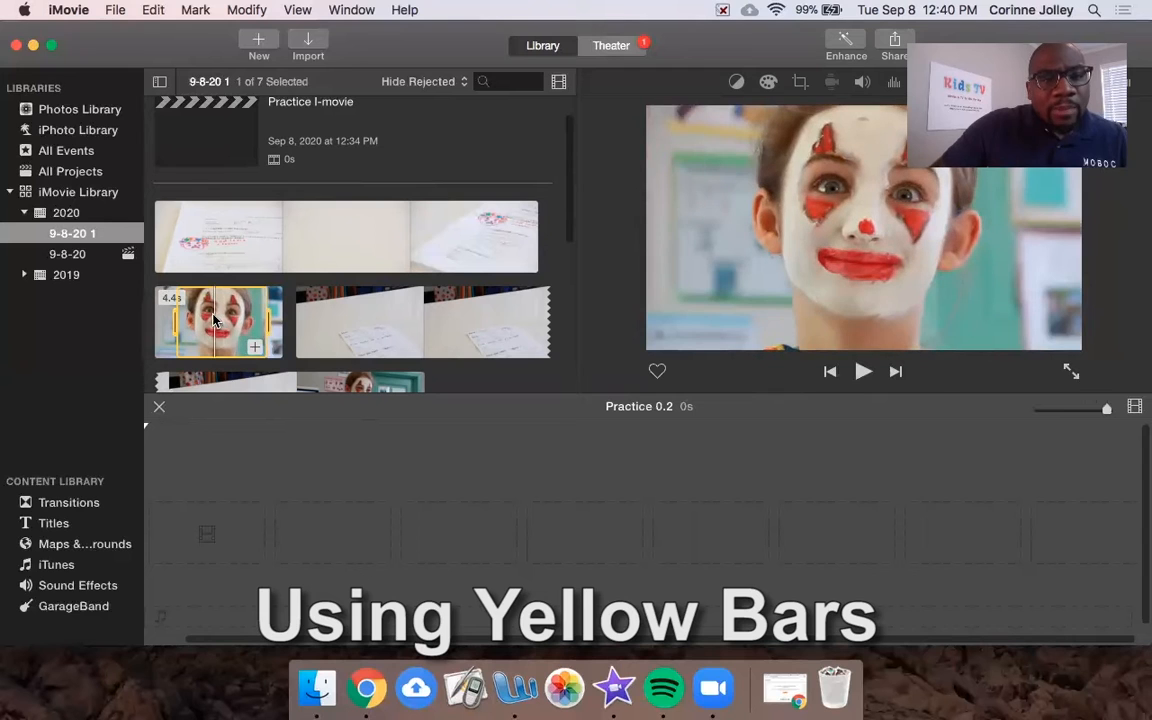
drag(213, 320, 356, 540)
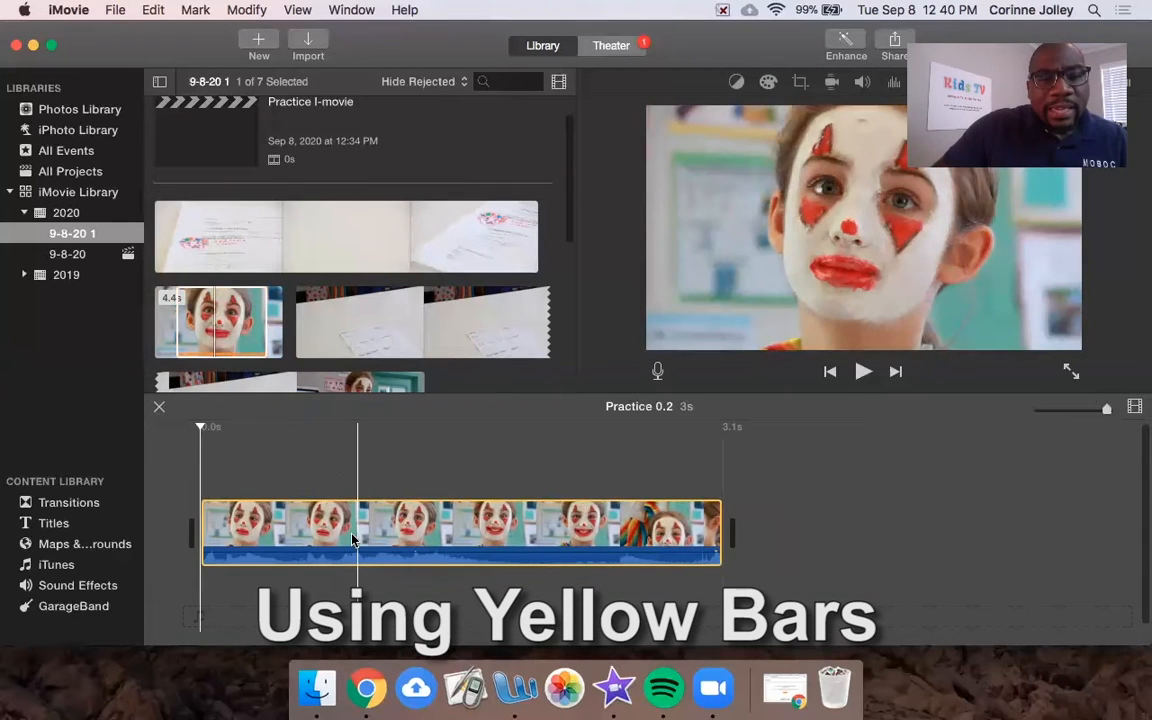
click(233, 334)
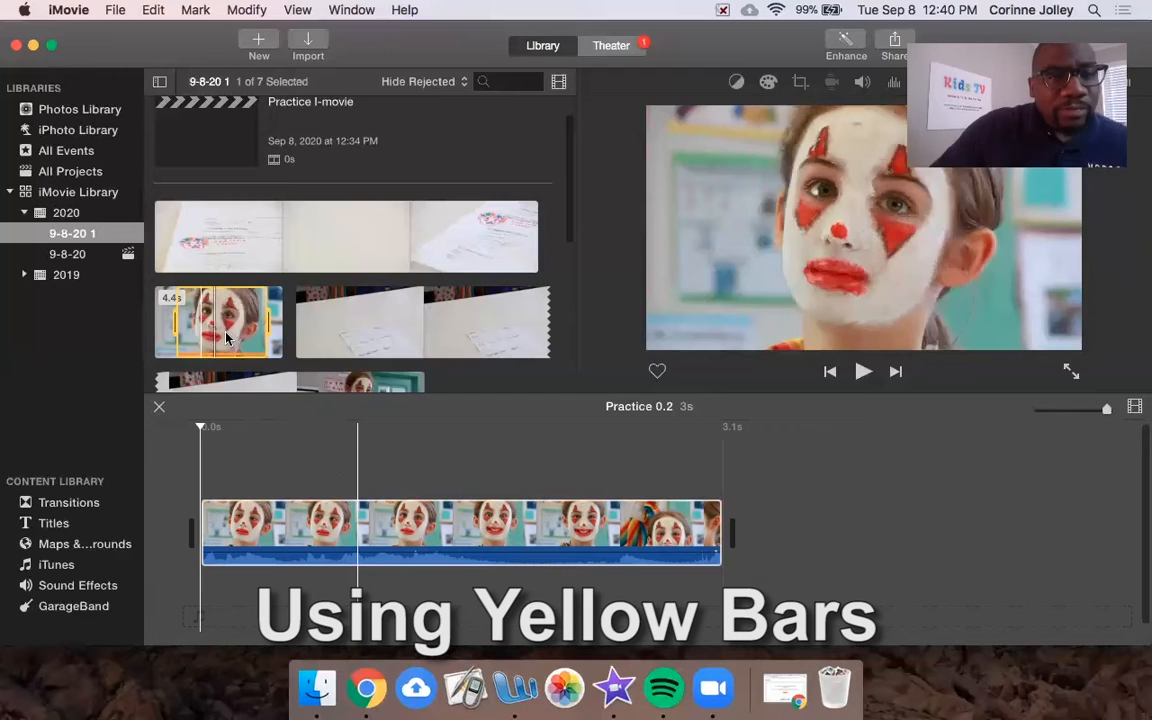
click(337, 343)
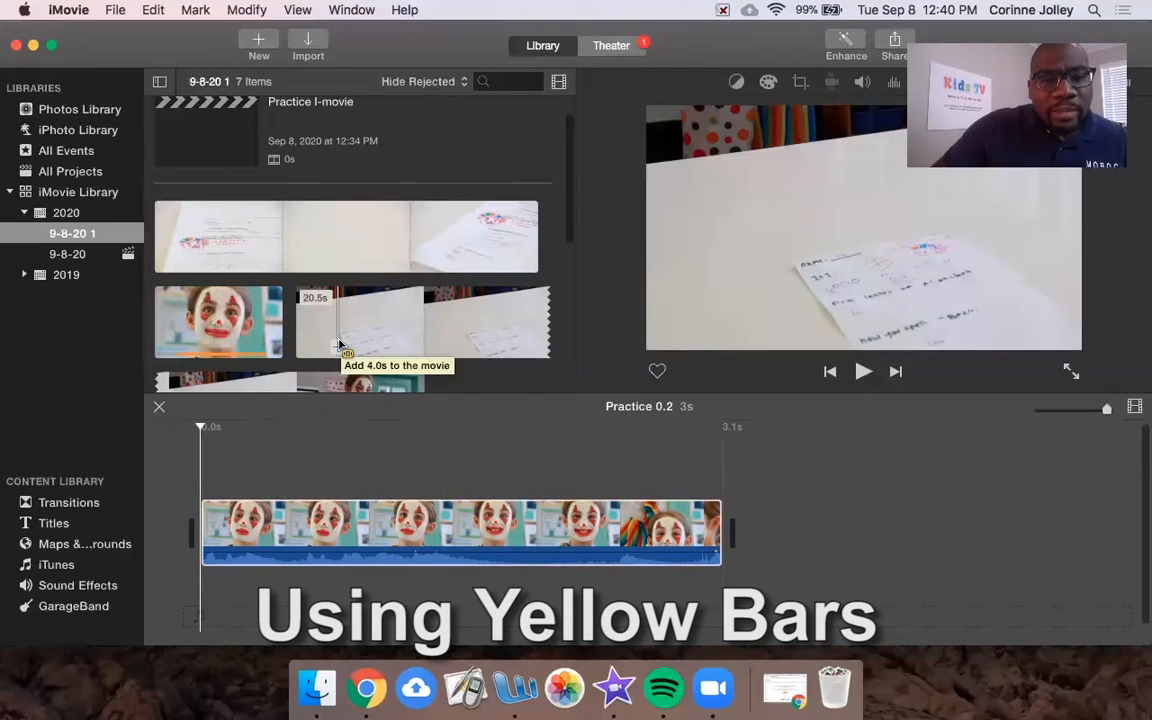
key(space)
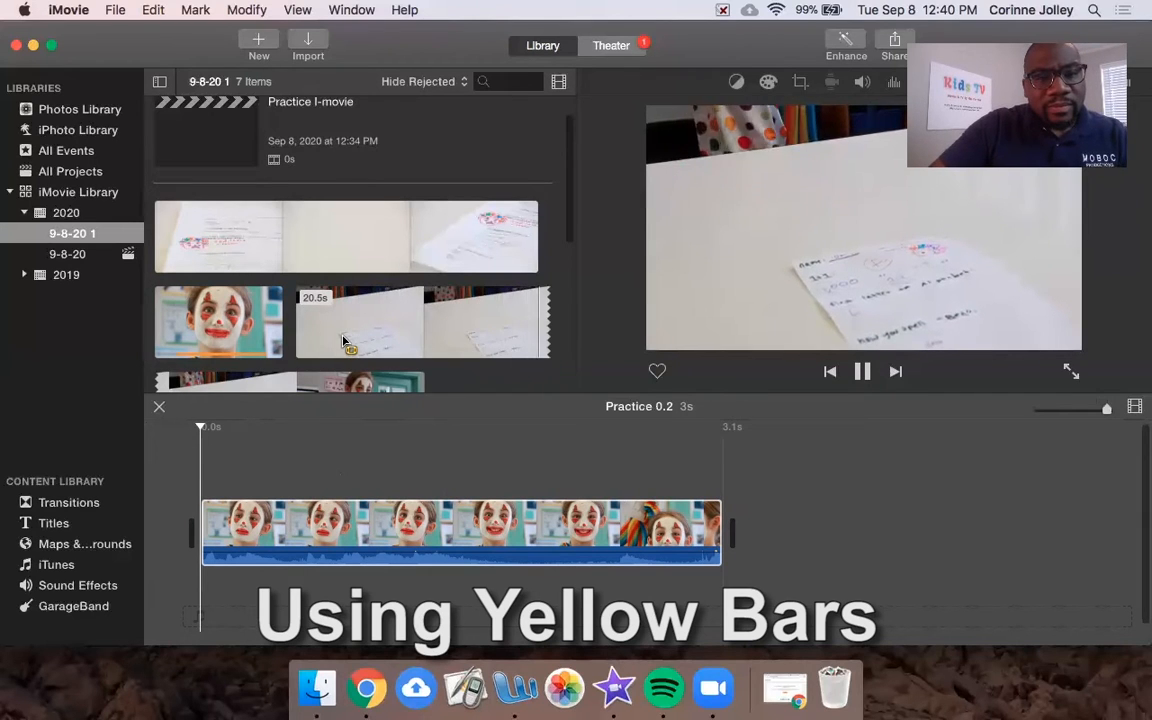
key(space)
key(space)
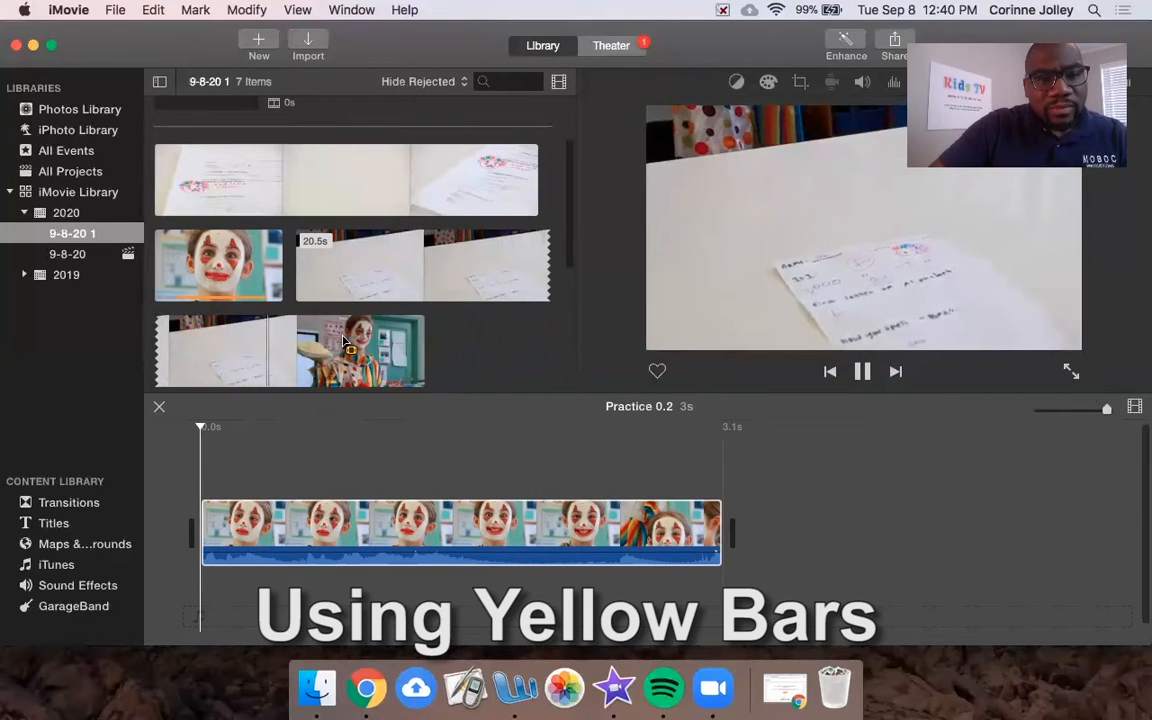
key(space)
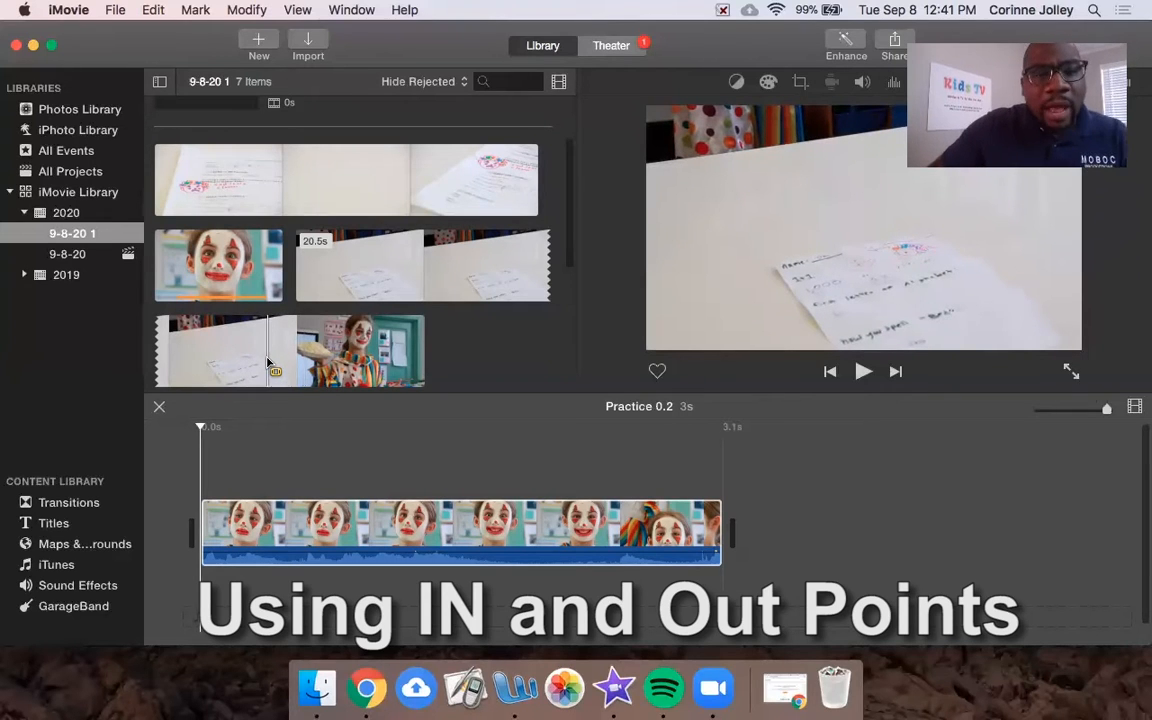
Step: Play back the browser clip and the 3.1s Practice 0.2 project to review it
key(space)
key(space)
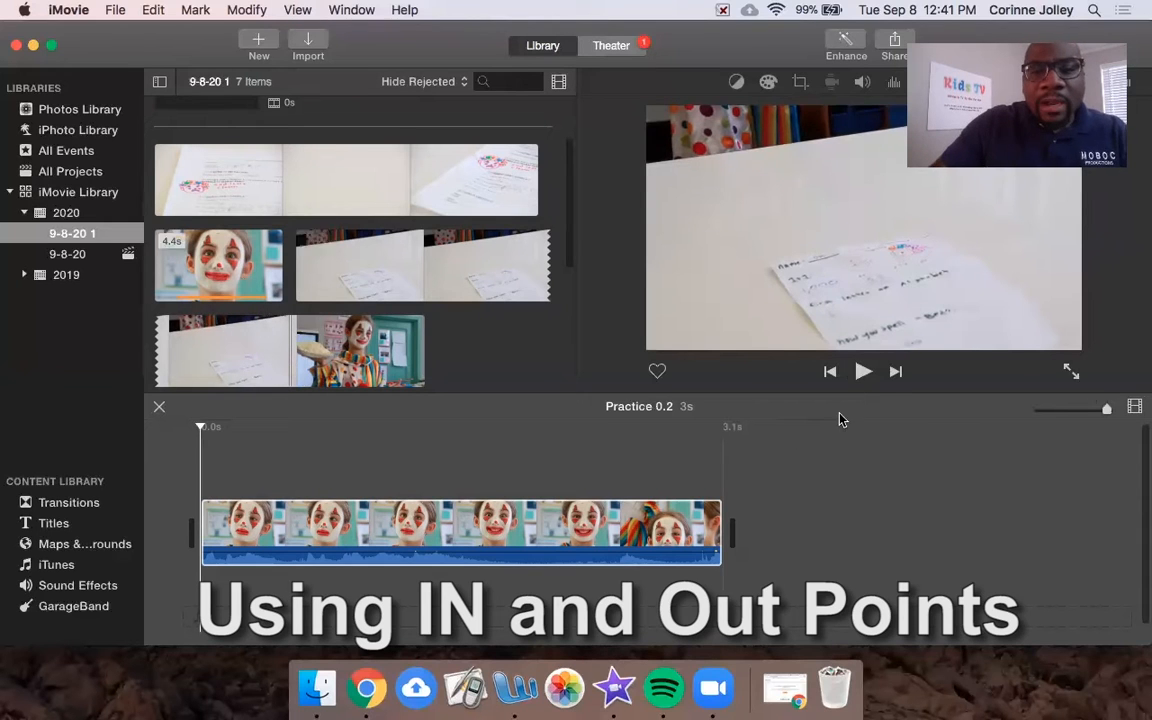
click(860, 372)
click(862, 372)
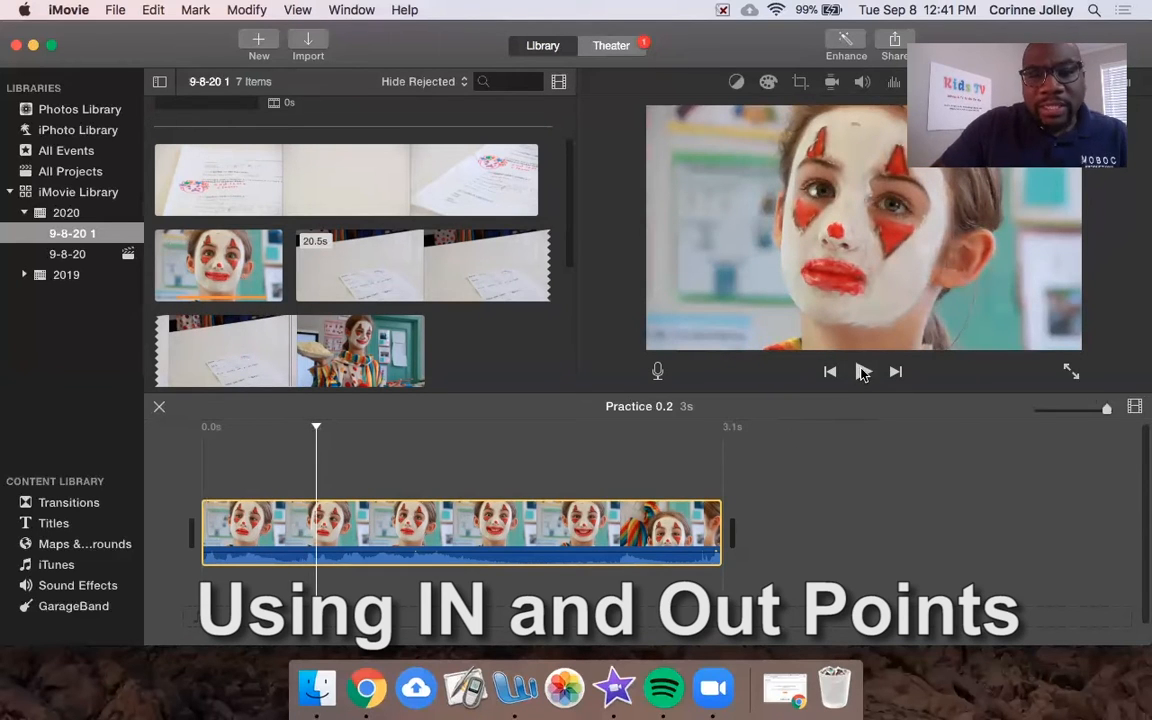
click(862, 372)
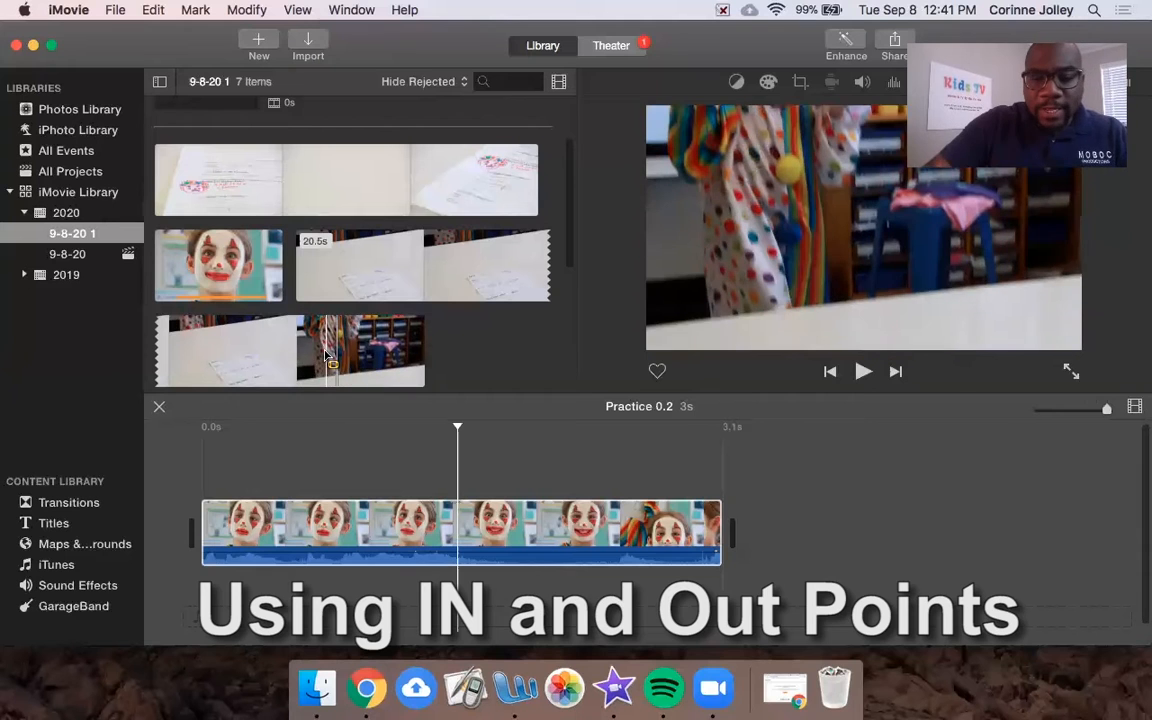
Step: Scrub the clown-holding-a-pie clip and set the range start where the pie appears
key(space)
key(space)
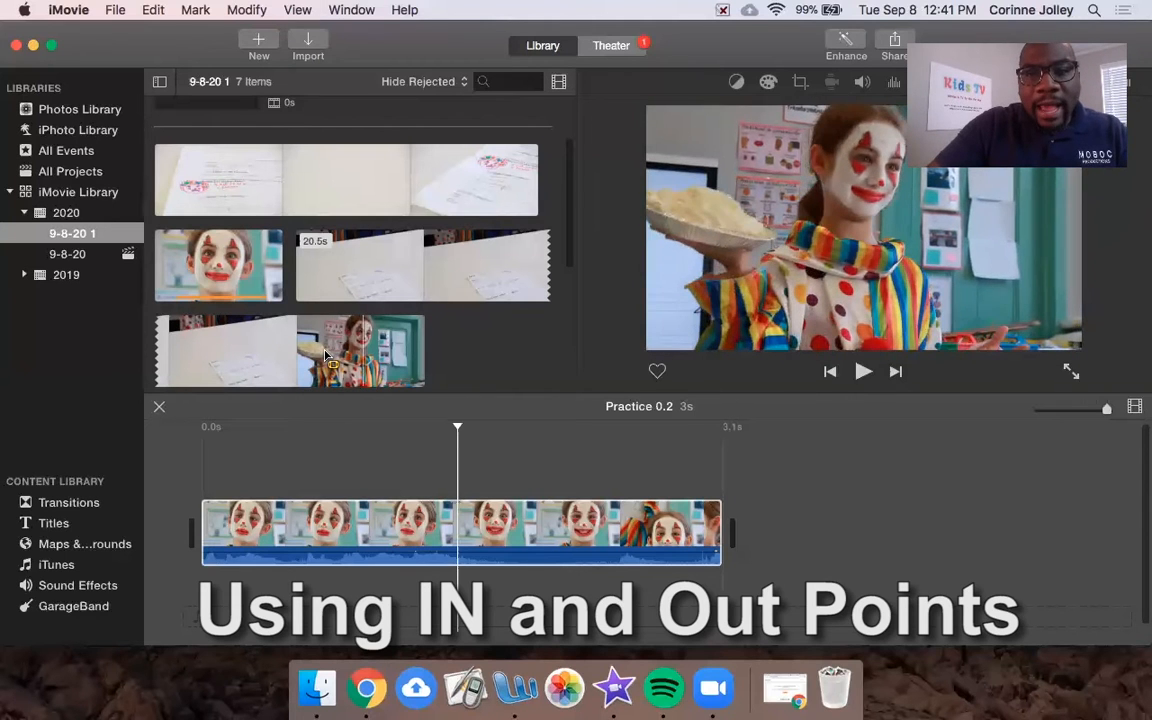
key(Left)
key(Left)
key(Left)
key(Left)
key(Left)
key(Left)
key(Left)
key(Left)
key(Left)
key(Left)
key(Left)
key(Left)
key(Left)
key(Left)
key(Left)
key(Left)
key(Left)
key(Left)
key(Left)
key(Left)
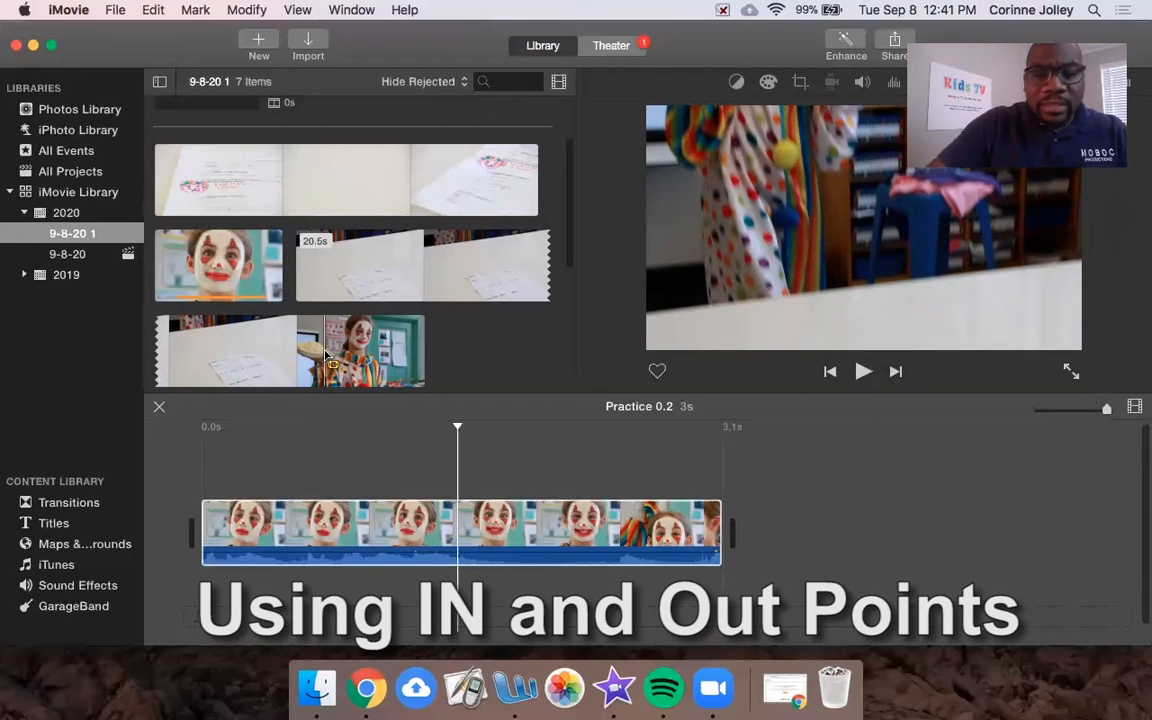
key(space)
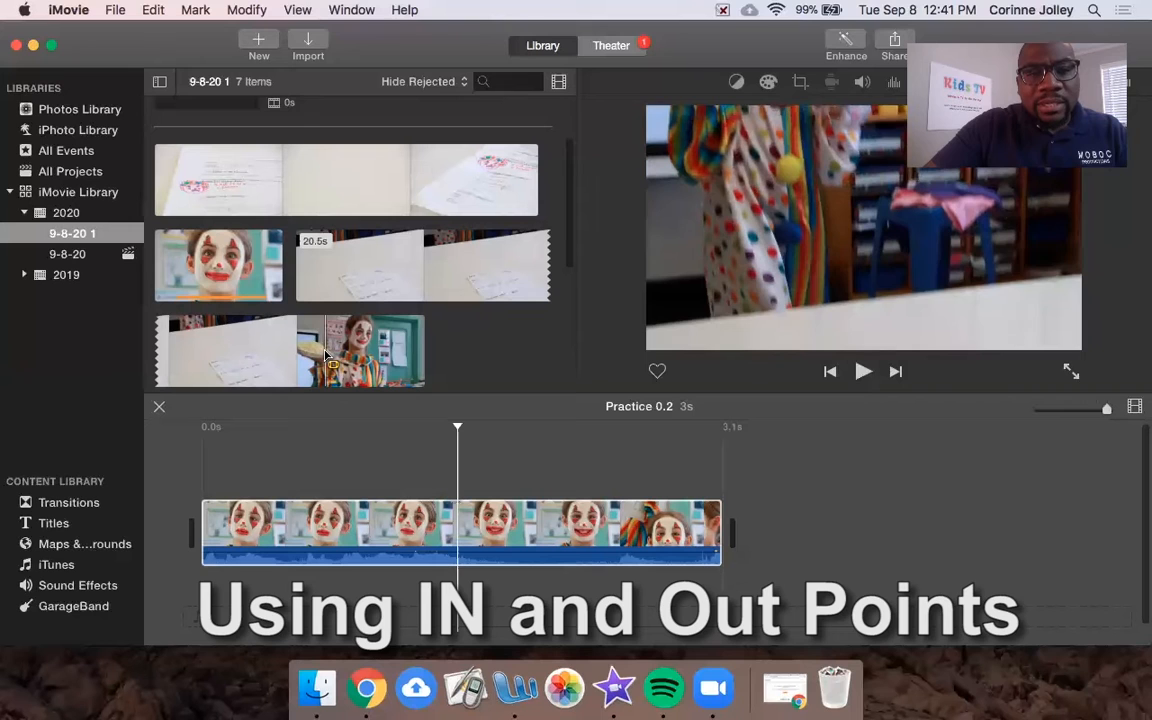
key(space)
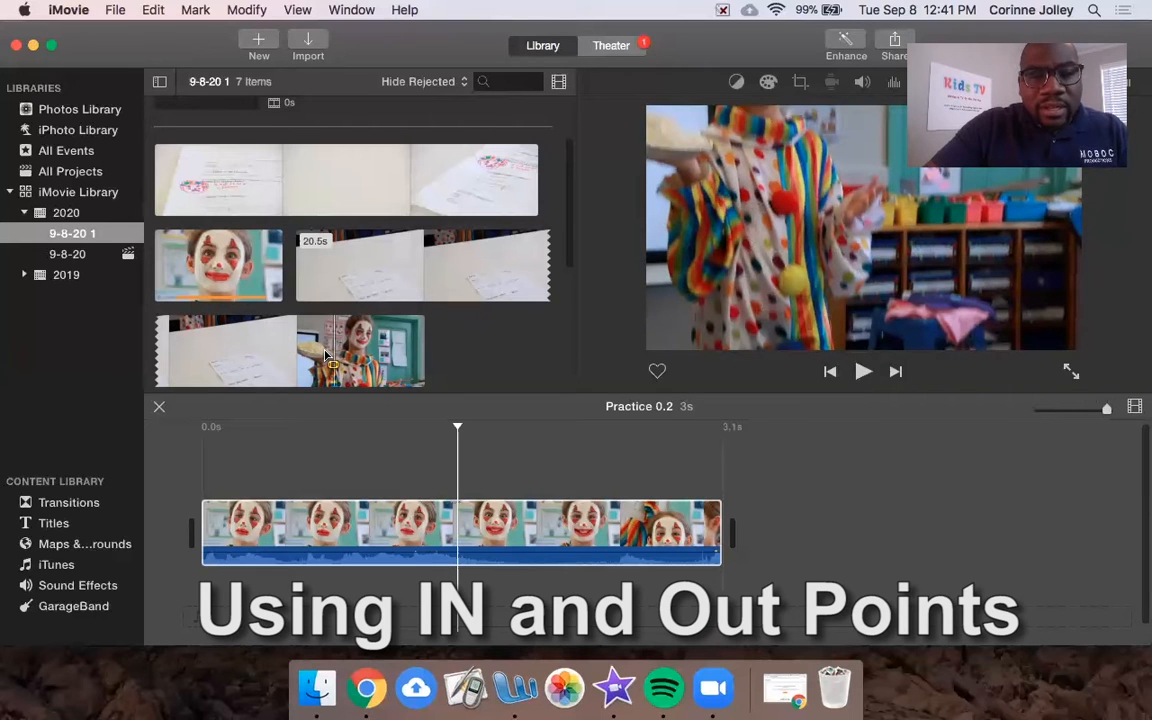
click(325, 355)
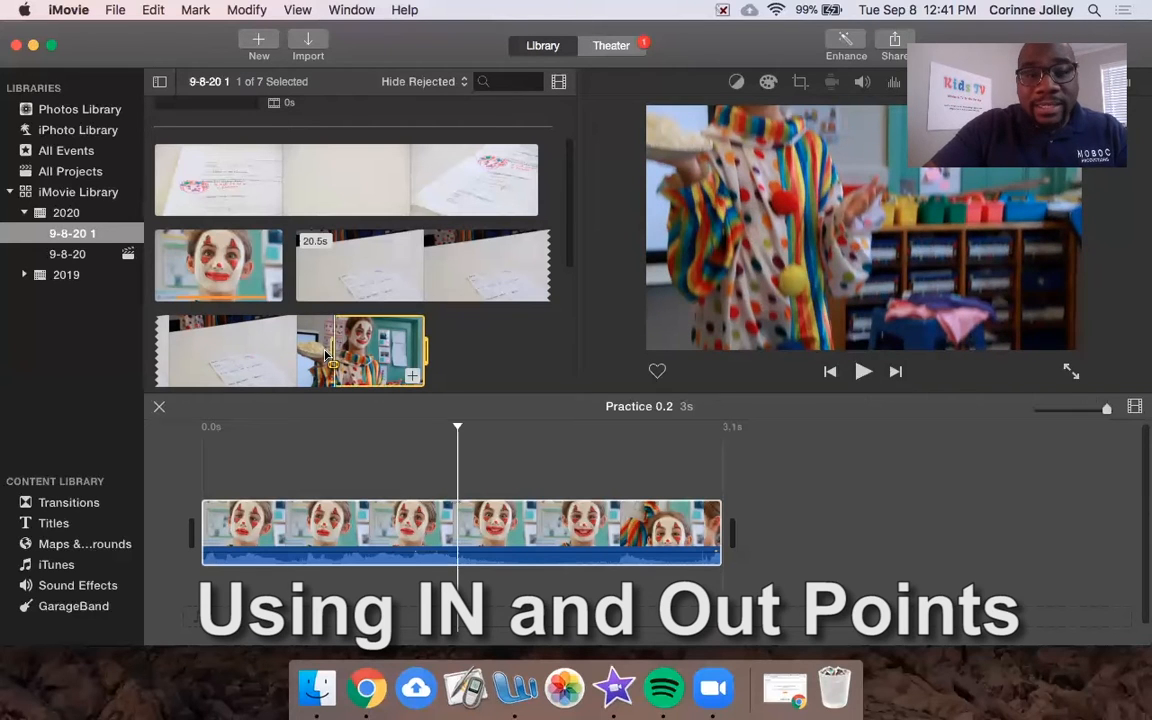
Step: Set the pie clip's out point 1.8s after the start and append it after the close-up
key(space)
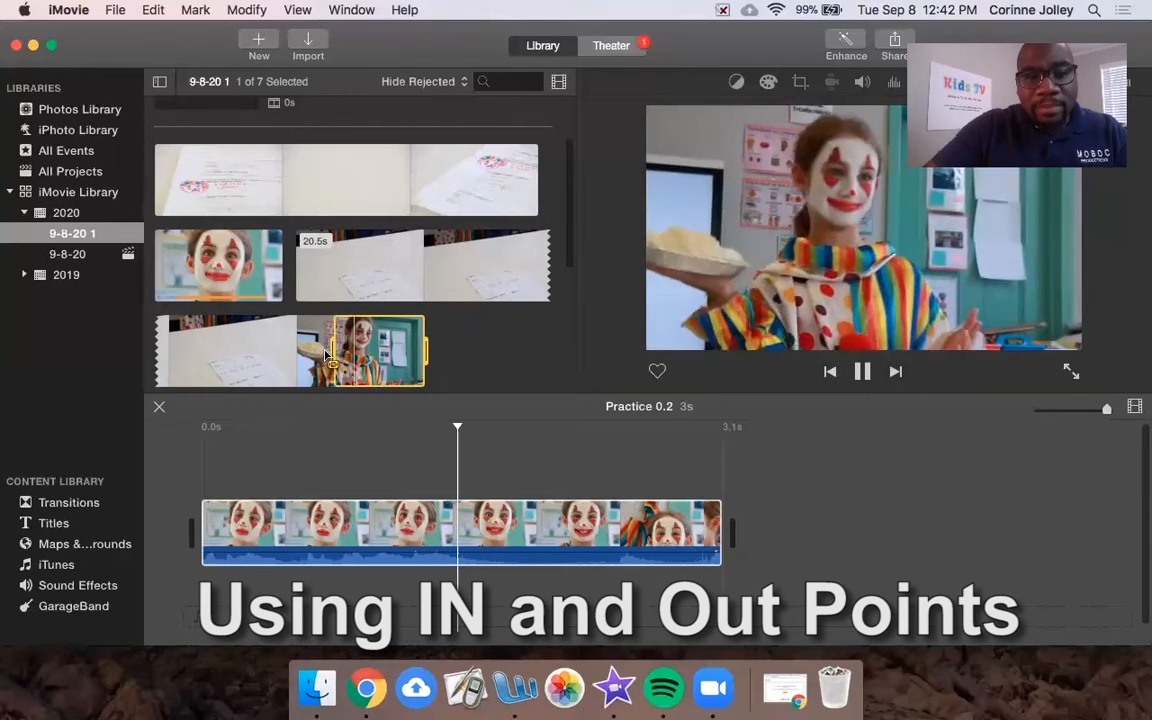
key(space)
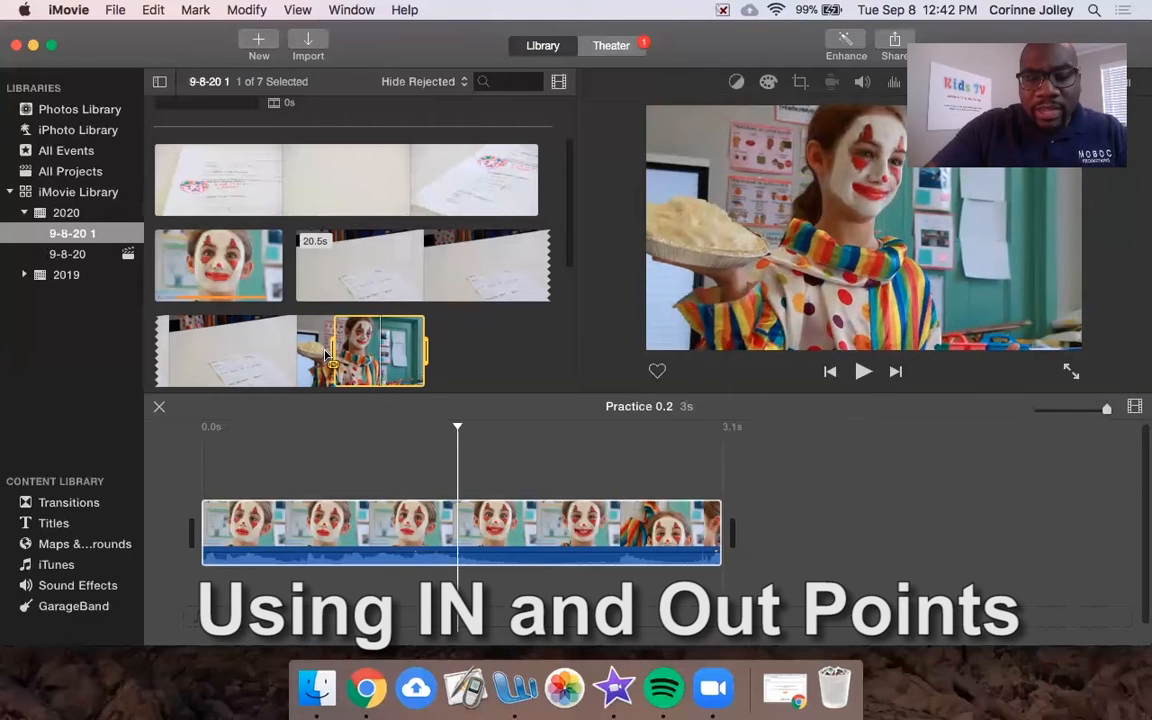
key(o)
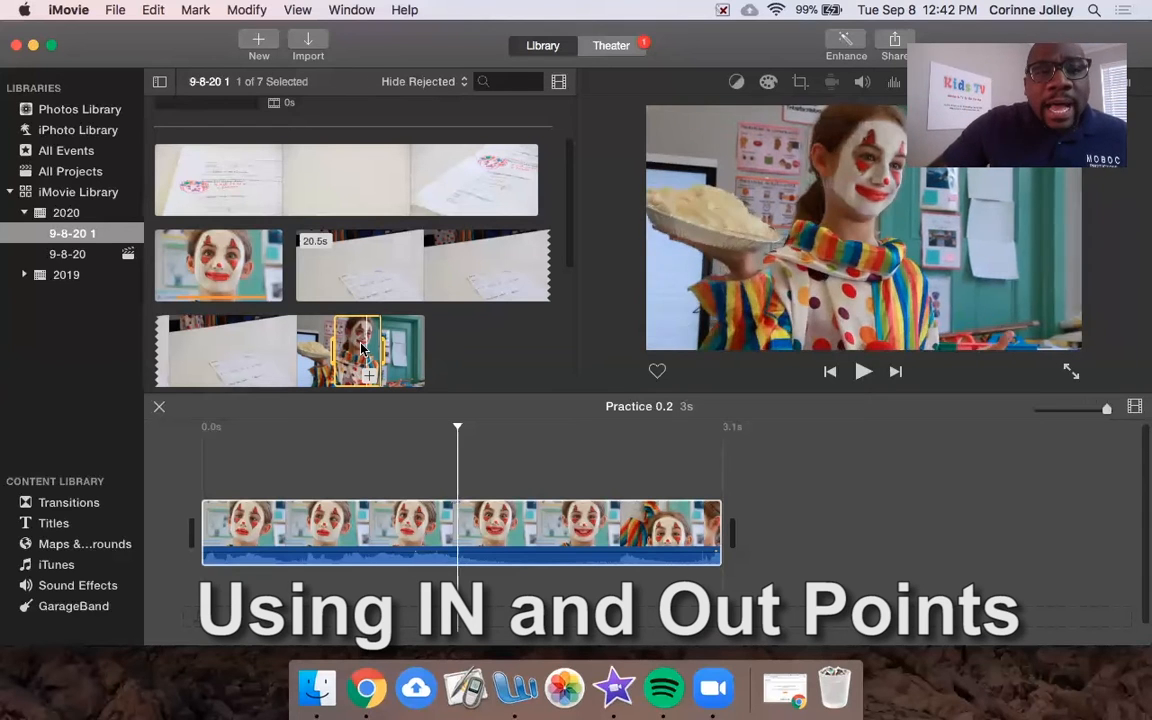
drag(360, 348, 783, 540)
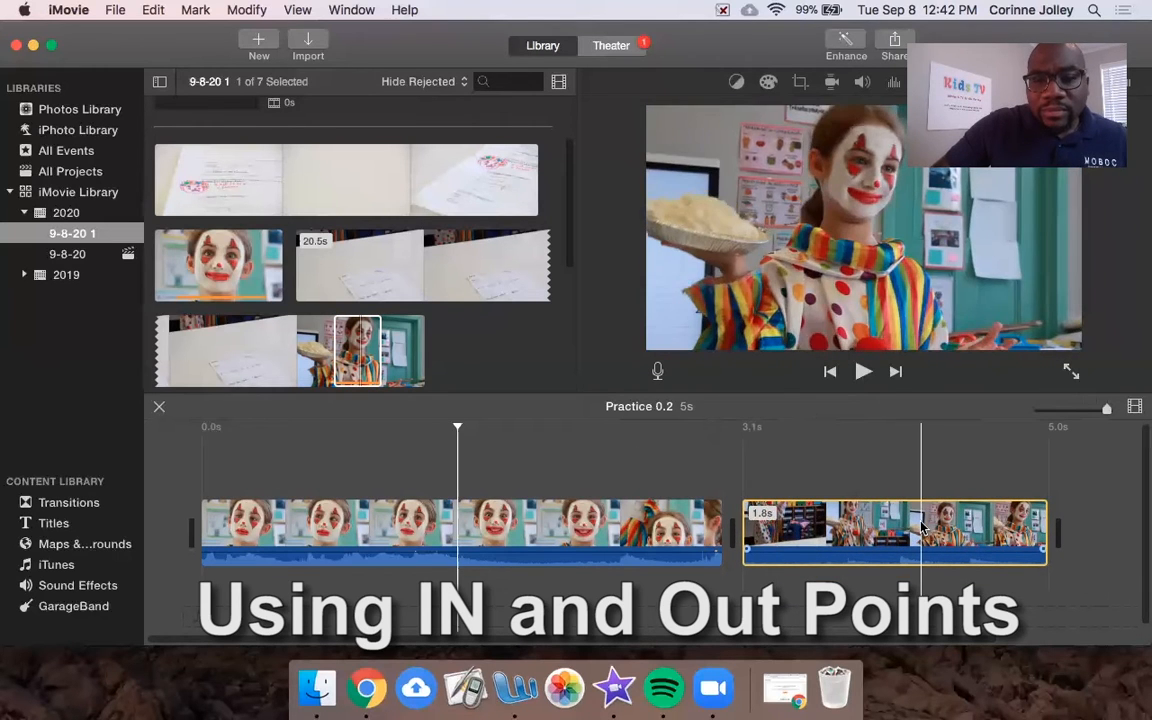
drag(788, 508, 307, 487)
drag(810, 474, 922, 523)
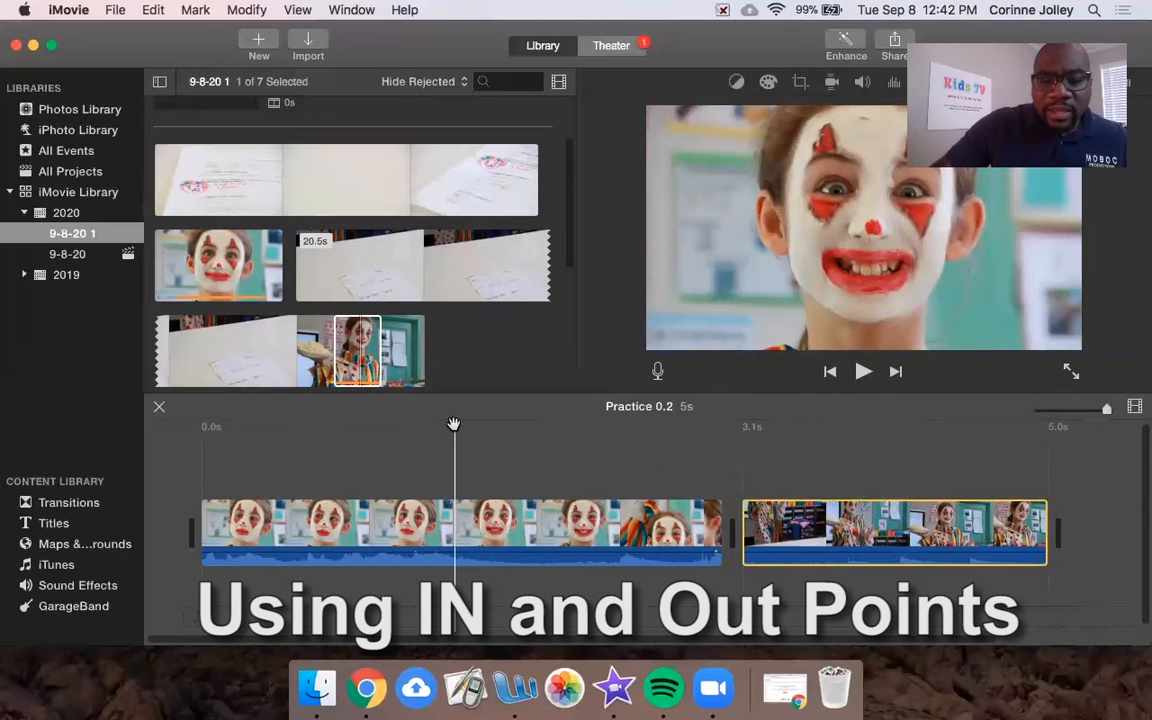
key(space)
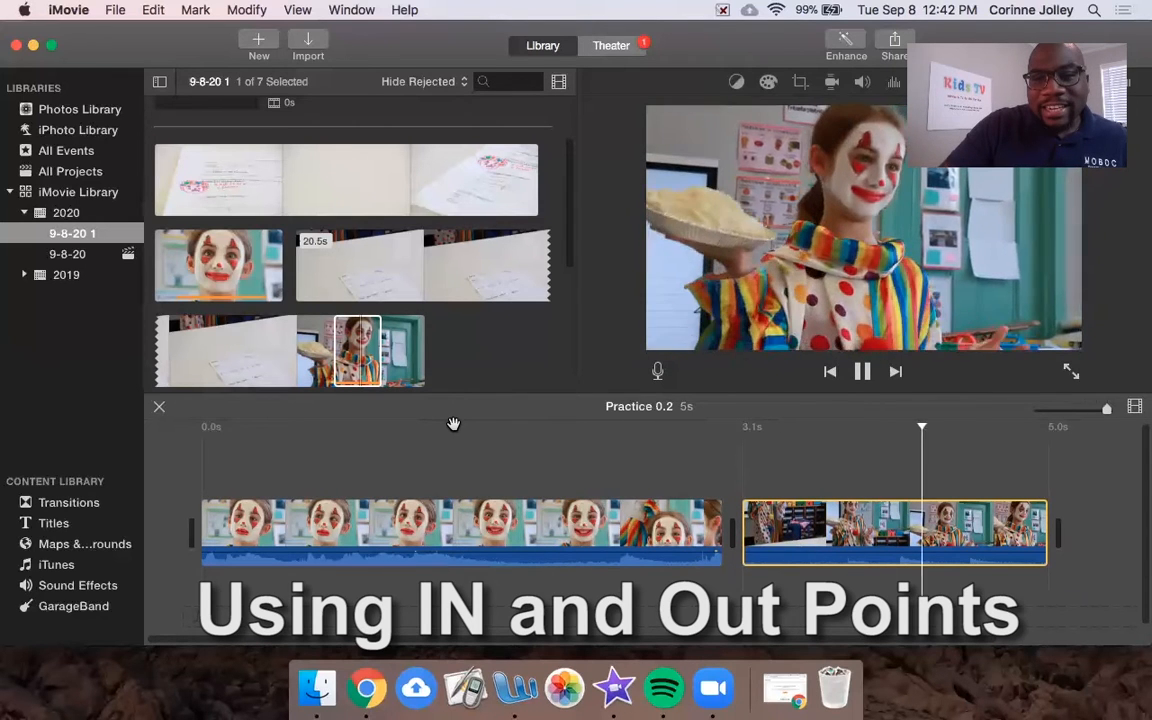
key(space)
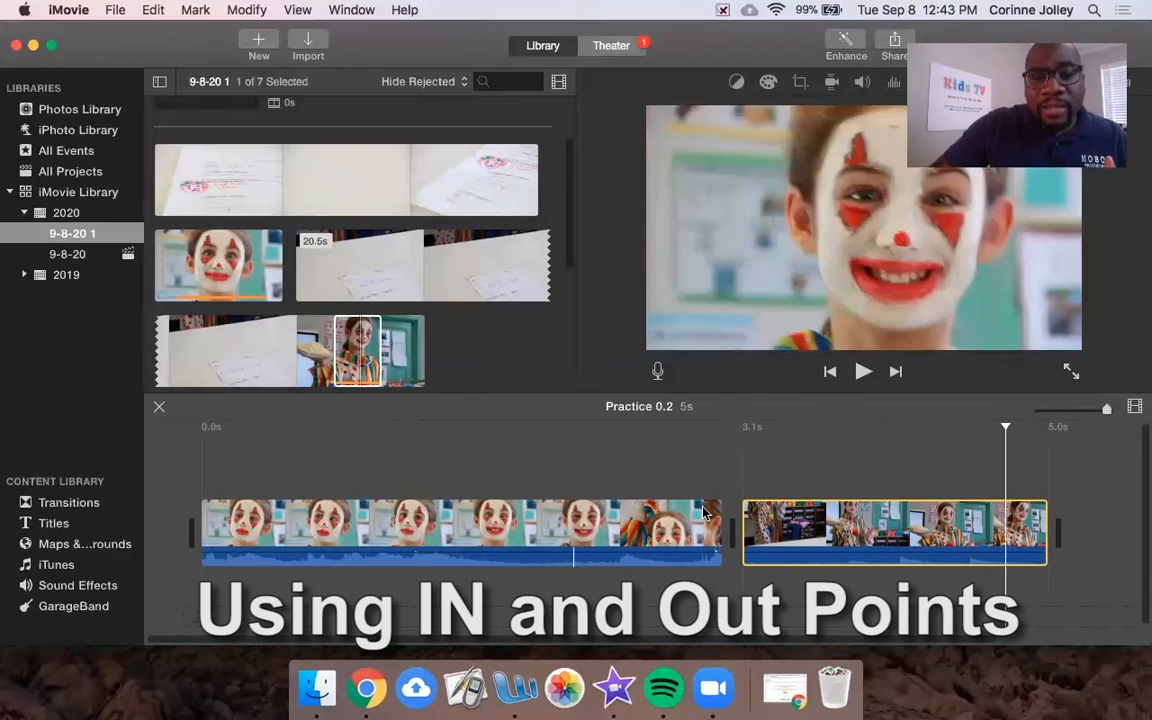
click(1001, 428)
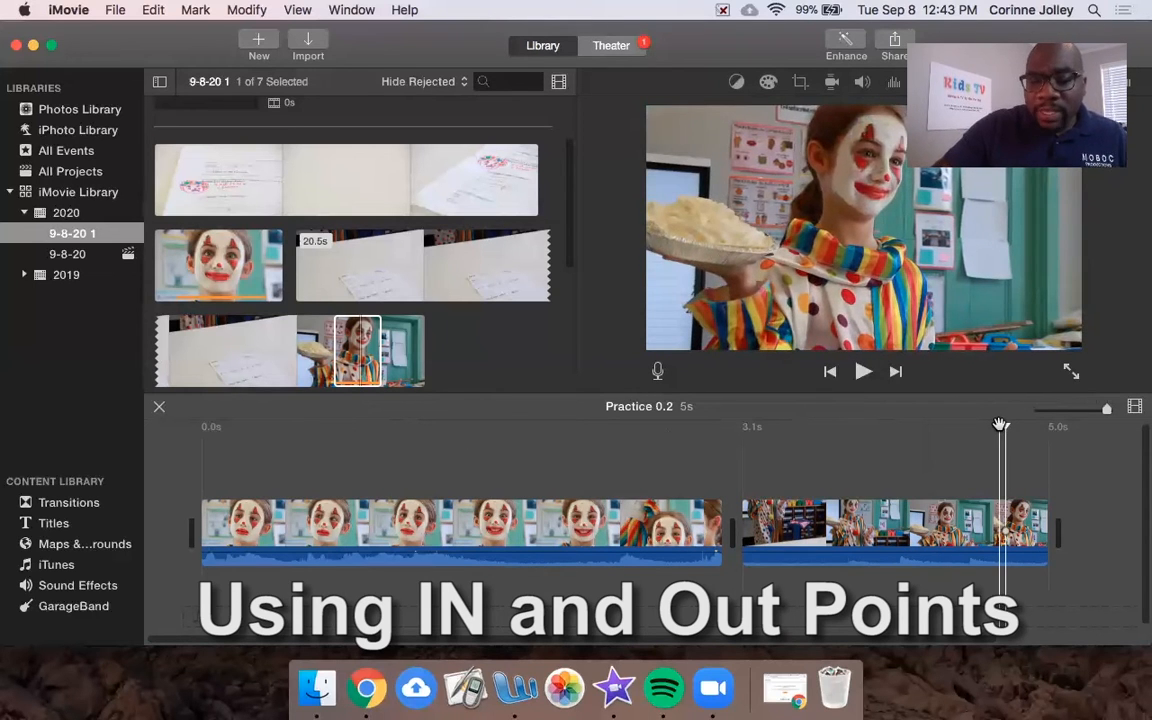
key(Up)
key(Up)
key(space)
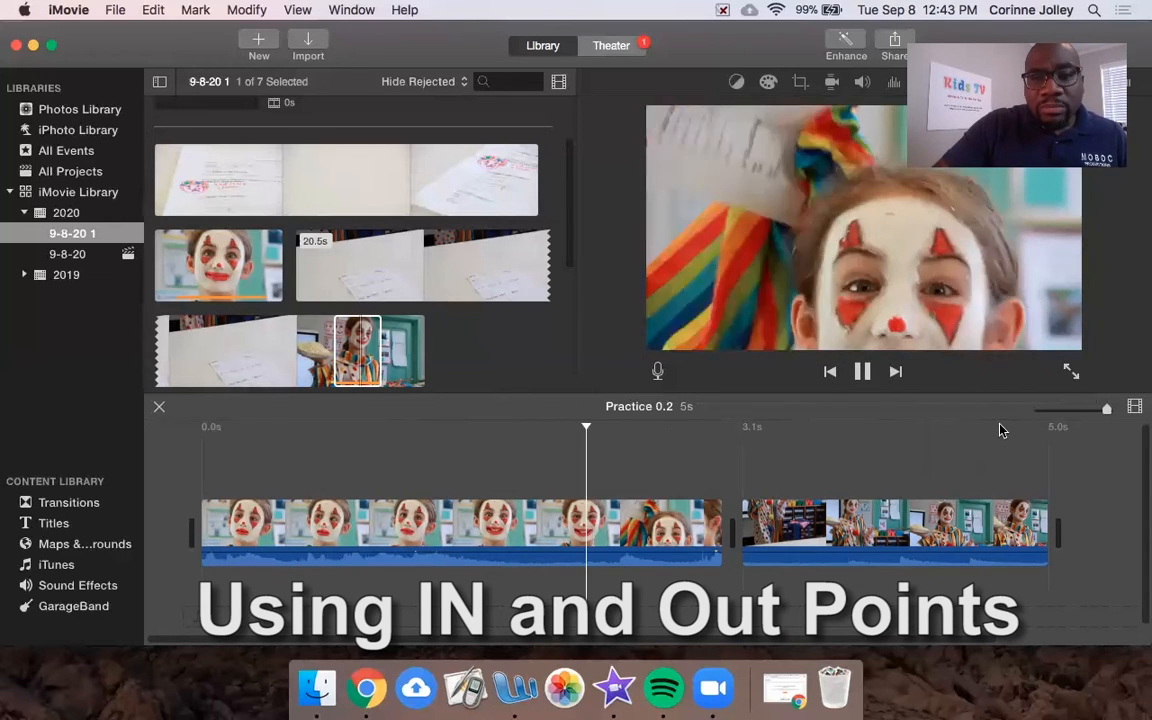
key(space)
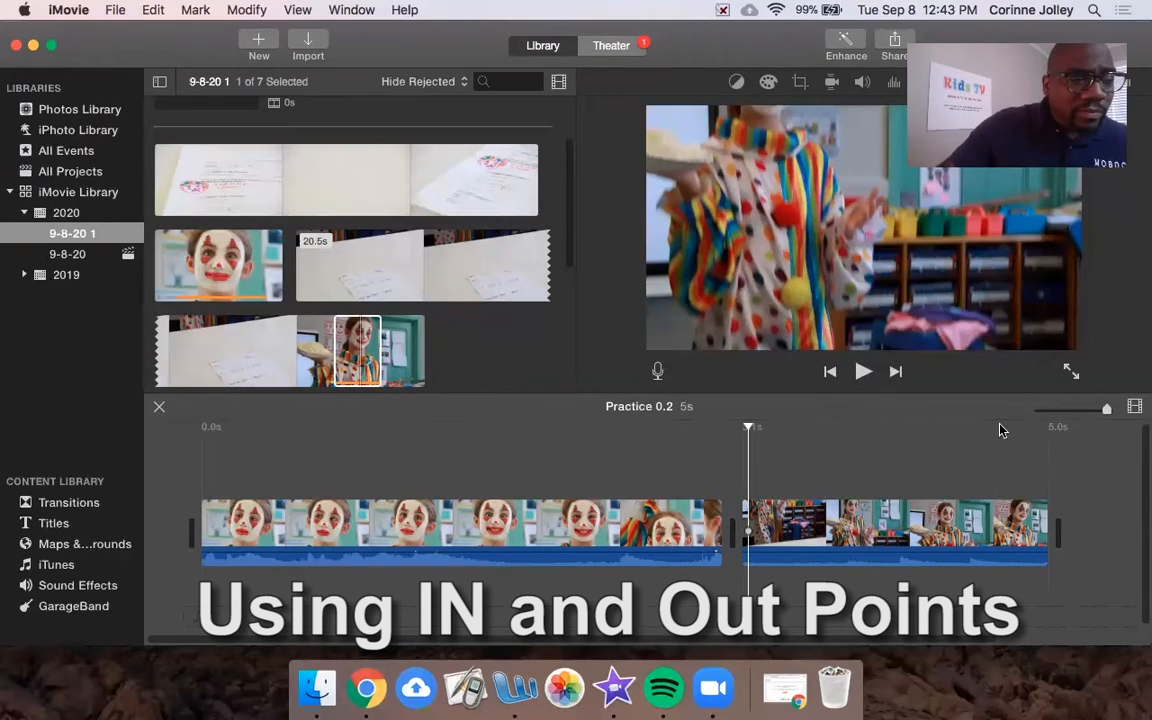
drag(818, 530, 908, 530)
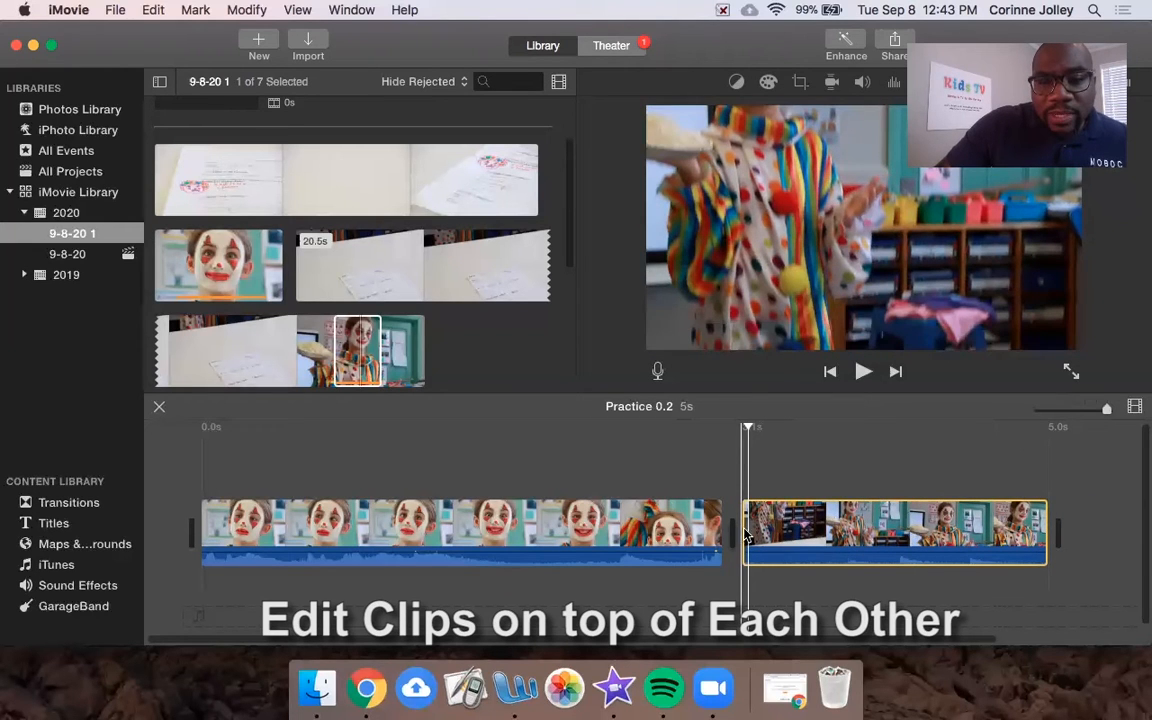
Step: Nudge the second clip upward and replay the project from the start, raising the computer volume
mouse_move(823, 525)
mouse_down()
mouse_move(790, 500)
mouse_move(595, 450)
mouse_move(428, 462)
mouse_move(920, 450)
mouse_move(860, 500)
mouse_move(825, 505)
mouse_up()
key(Home)
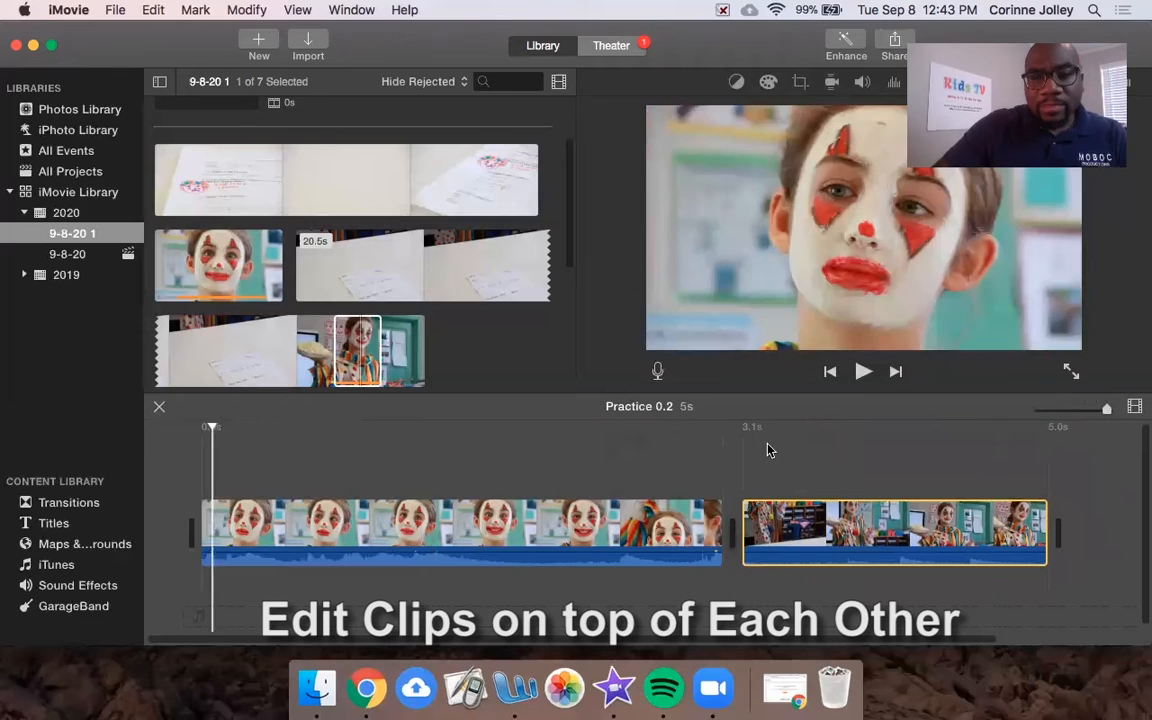
key(space)
key(XF86AudioRaiseVolume)
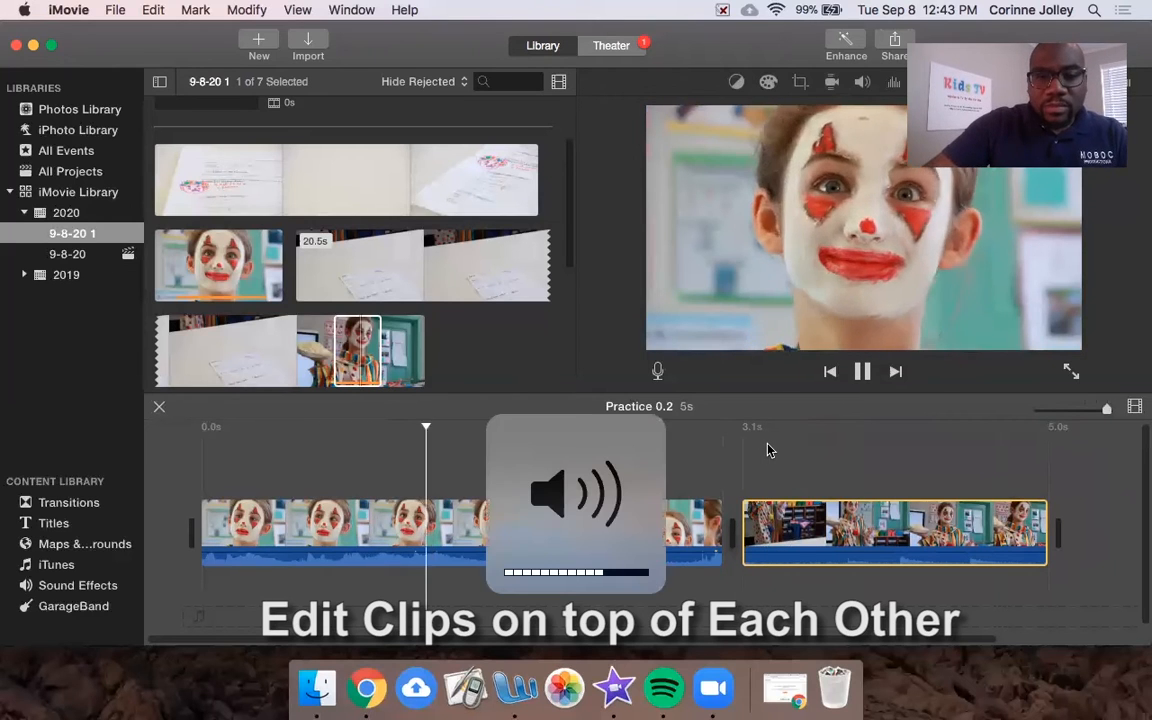
key(space)
key(XF86AudioRaiseVolume)
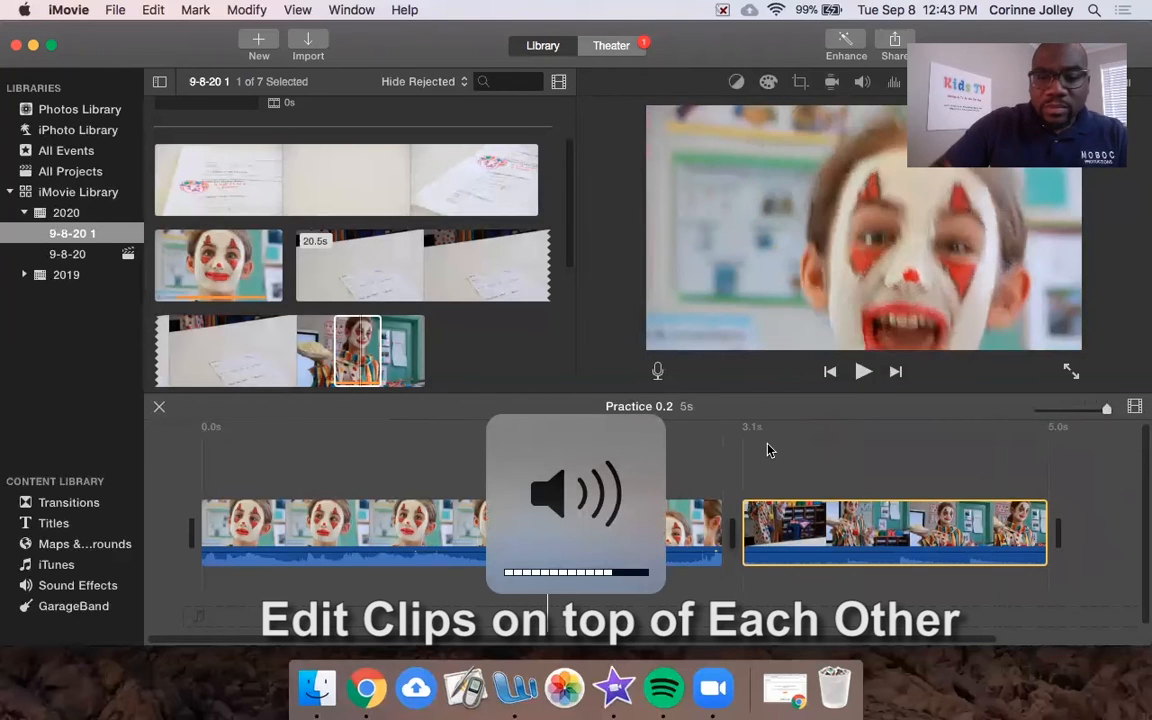
key(Home)
key(space)
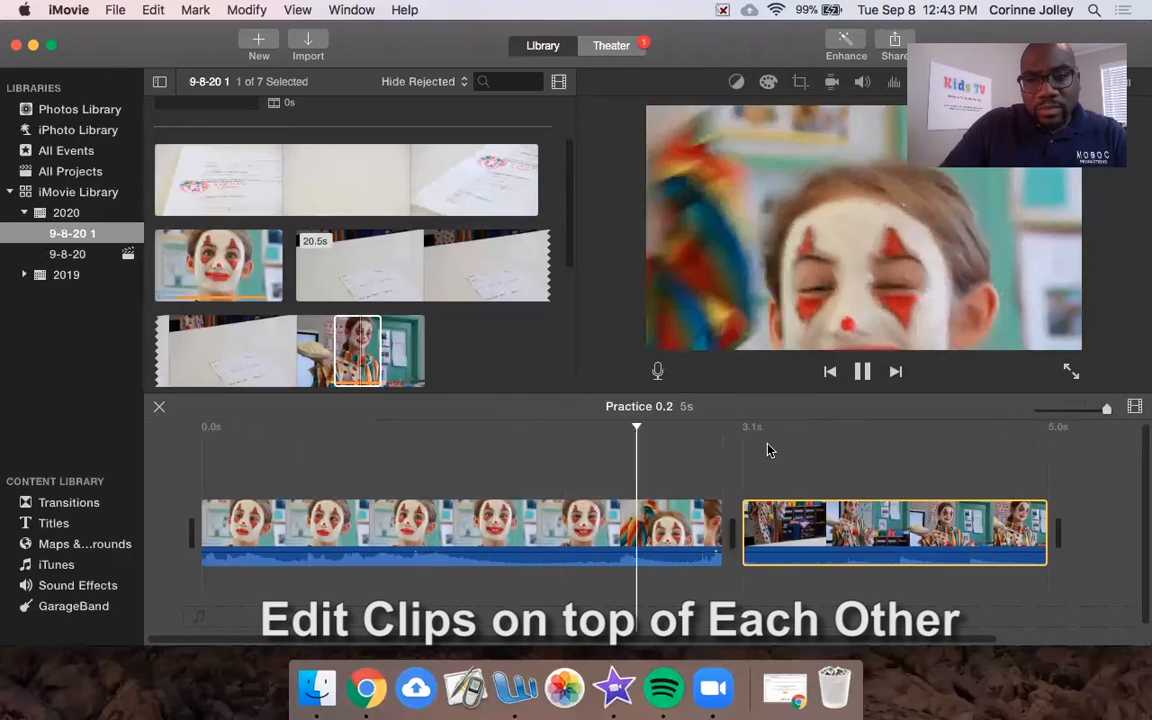
key(space)
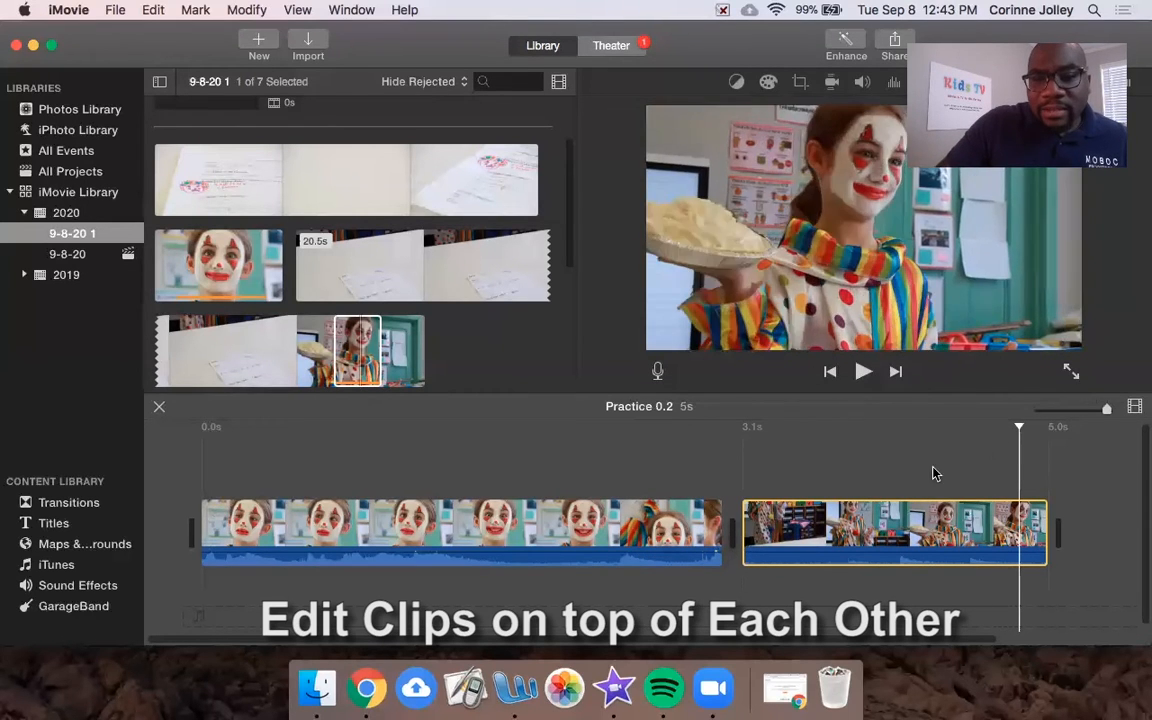
Step: Lay the clown-with-pie clip above the close-up and end-align it with the main clip
mouse_move(797, 535)
mouse_down()
mouse_move(782, 536)
mouse_move(791, 538)
mouse_up()
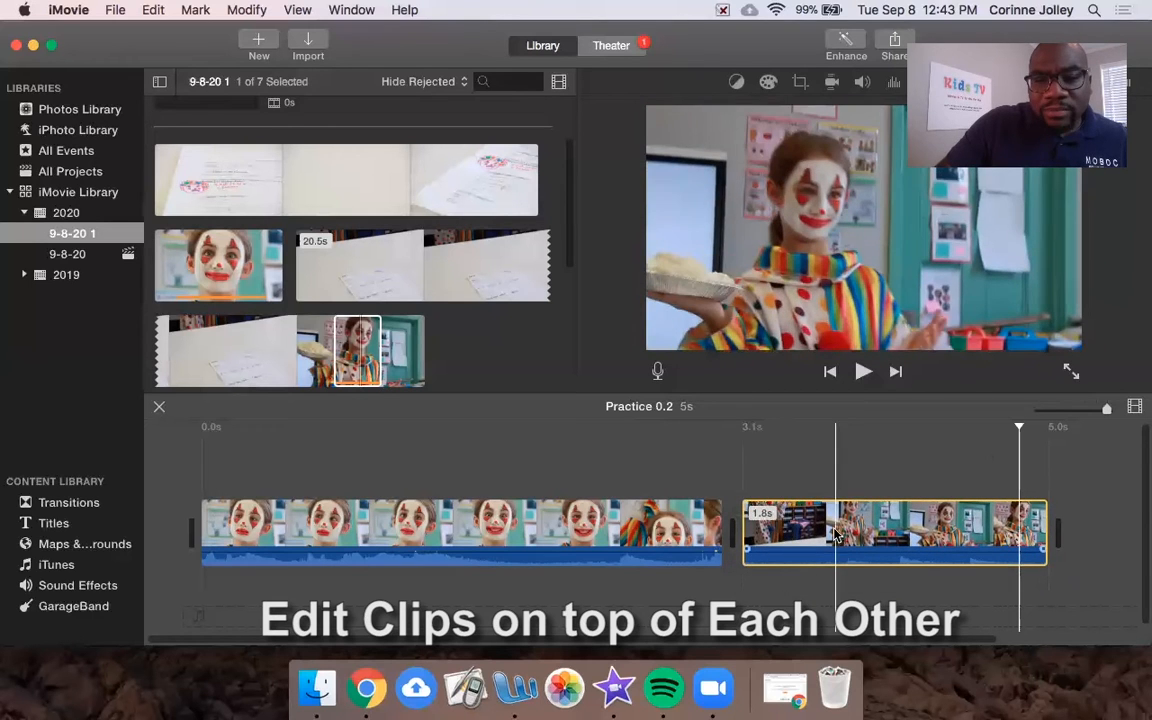
drag(851, 530, 460, 464)
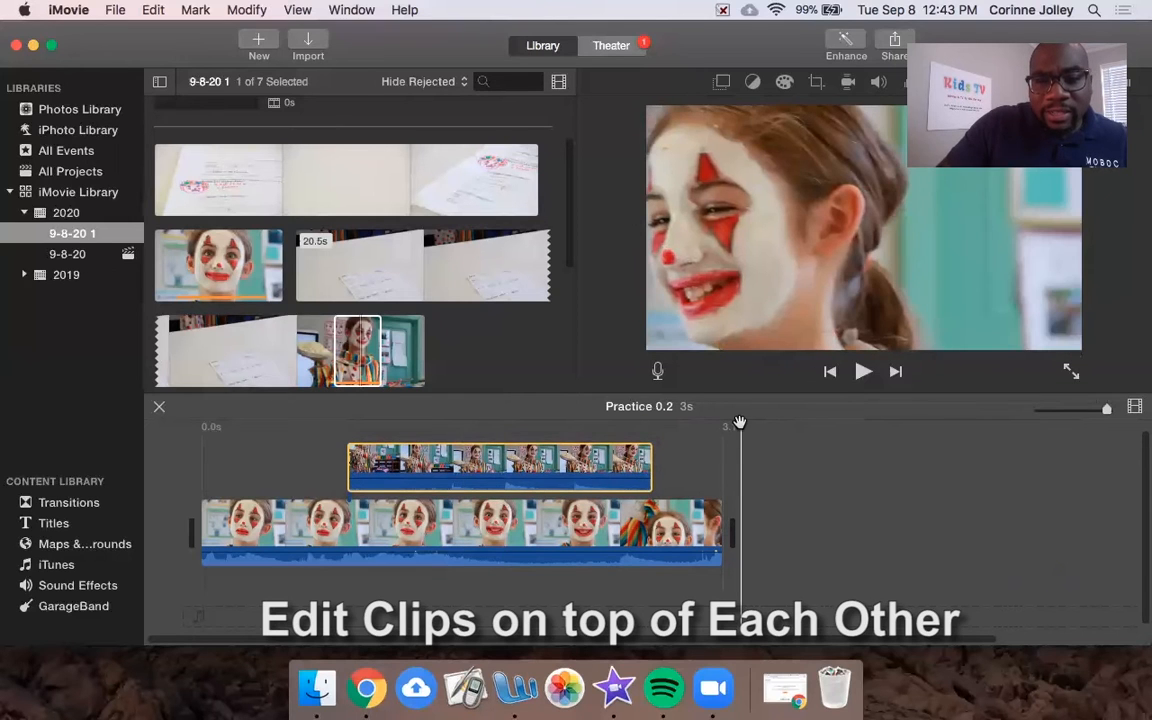
click(278, 455)
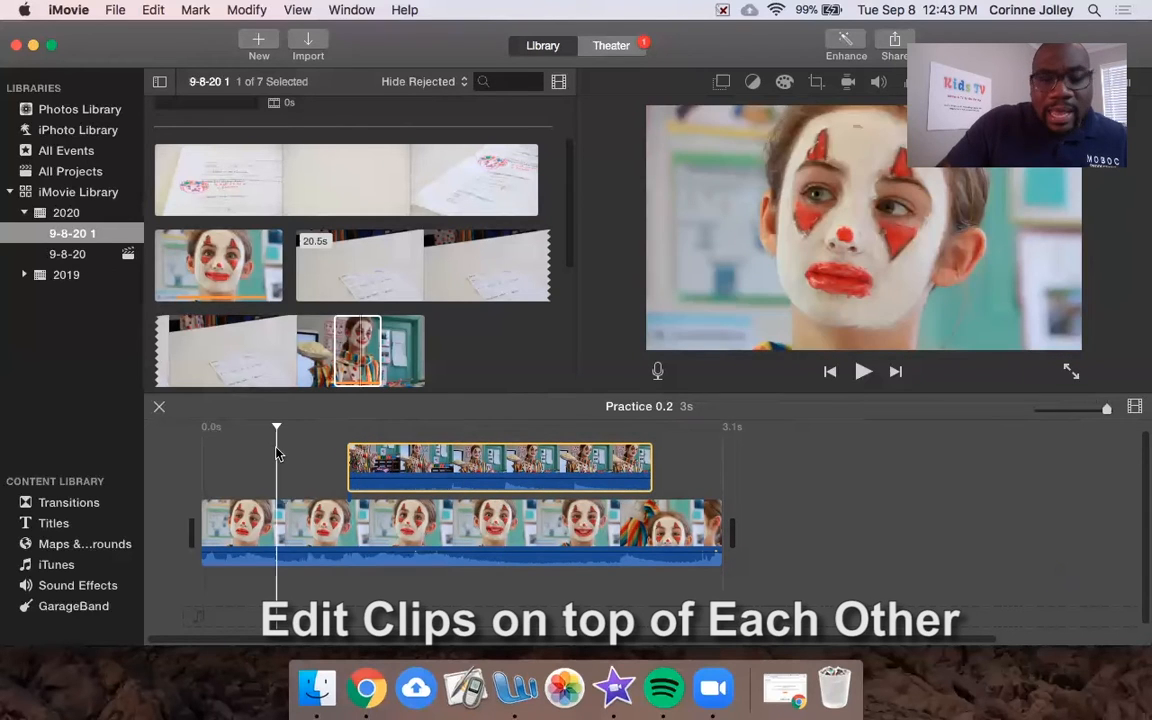
key(space)
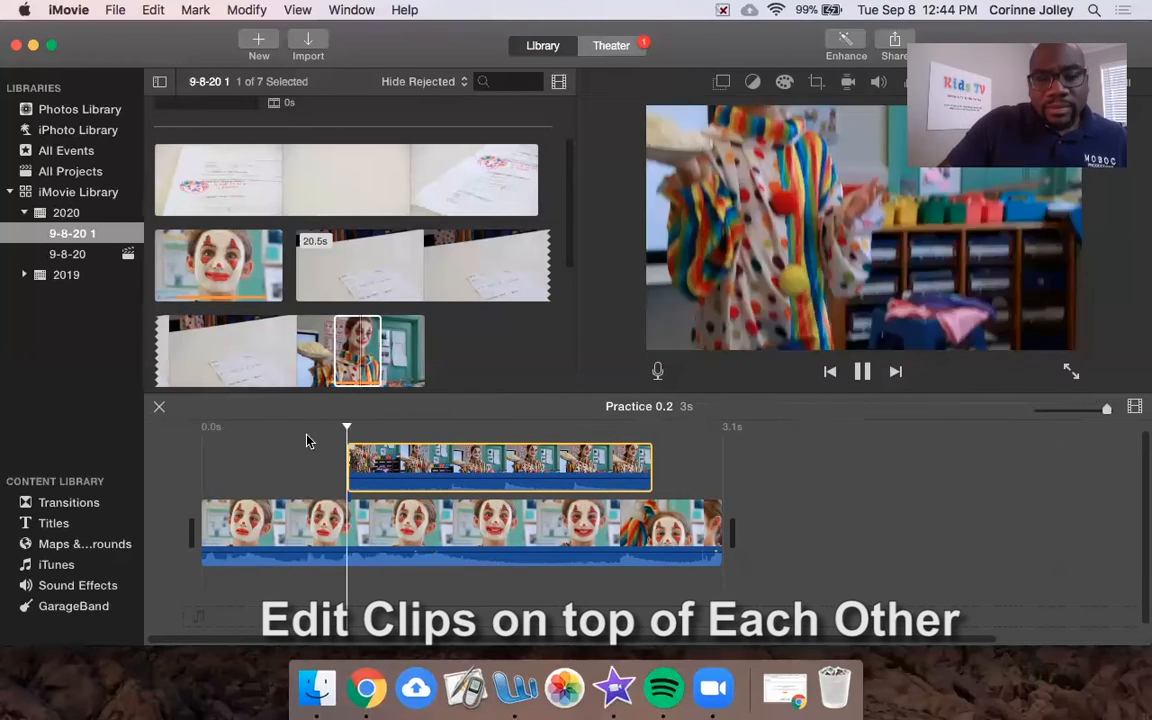
drag(535, 470, 604, 470)
Step: Drag the clown-with-pie overlay clip down into the main storyline ahead of the close-up
click(364, 438)
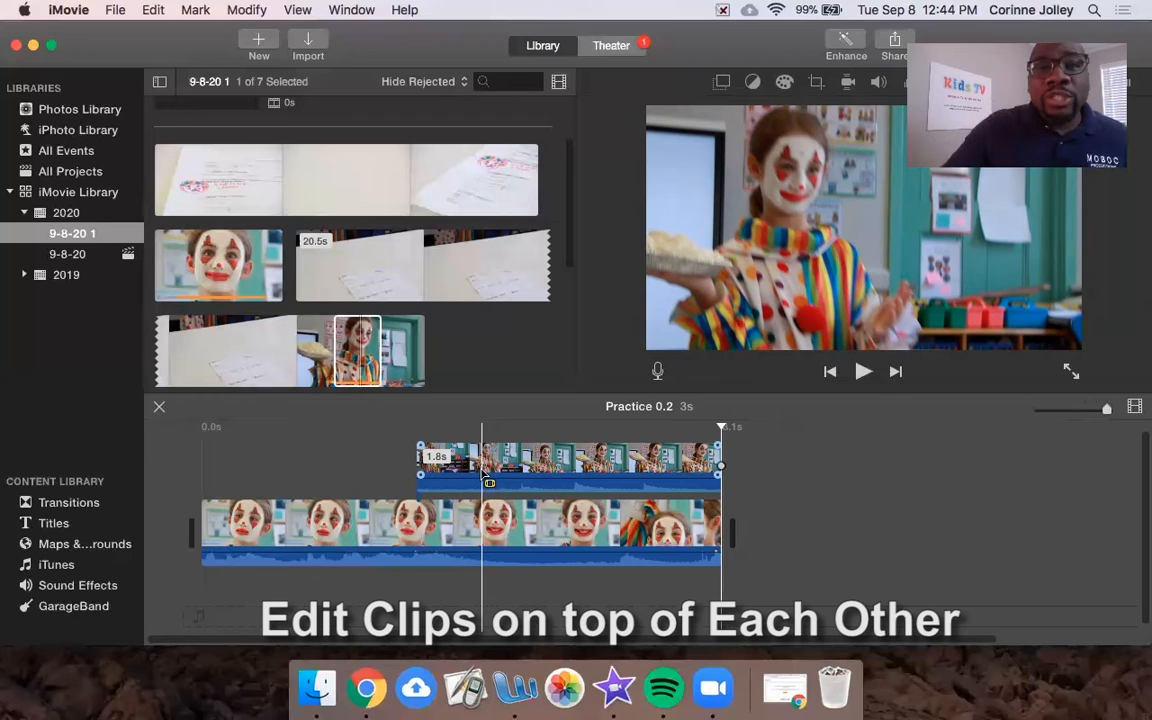
click(591, 459)
drag(591, 459, 283, 525)
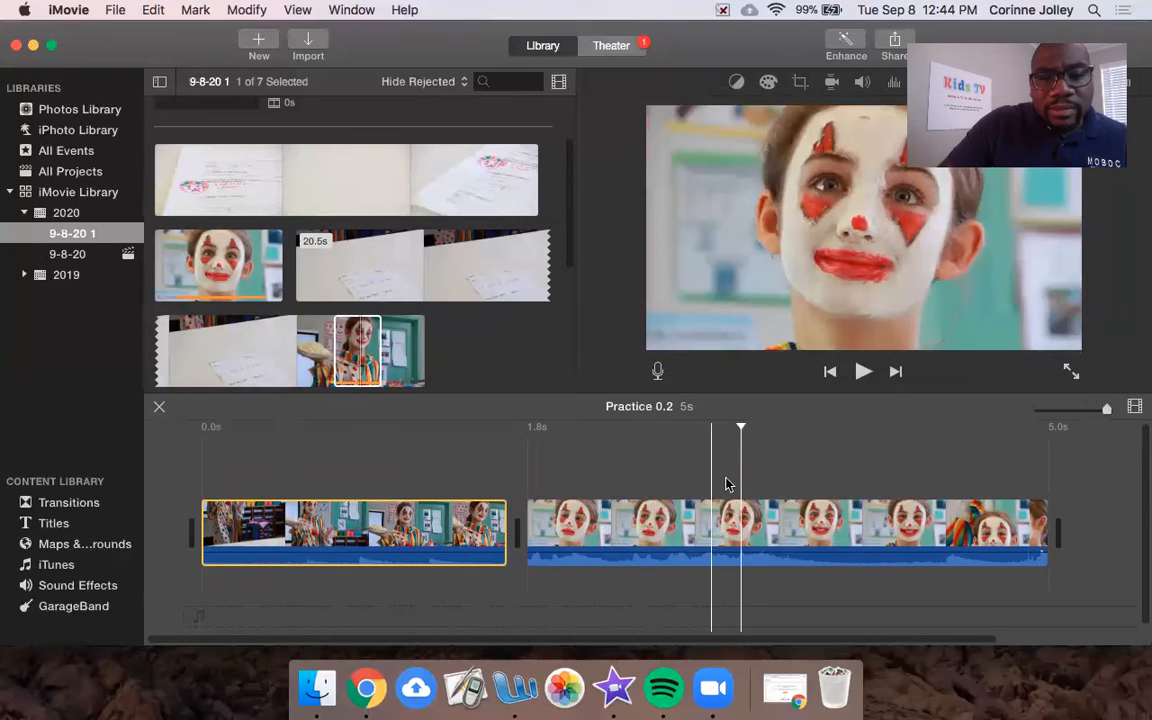
Step: Preview the boy-at-table classroom clip and place about 2.3s of it at the project start
click(357, 279)
scroll(323, 312, down, 5)
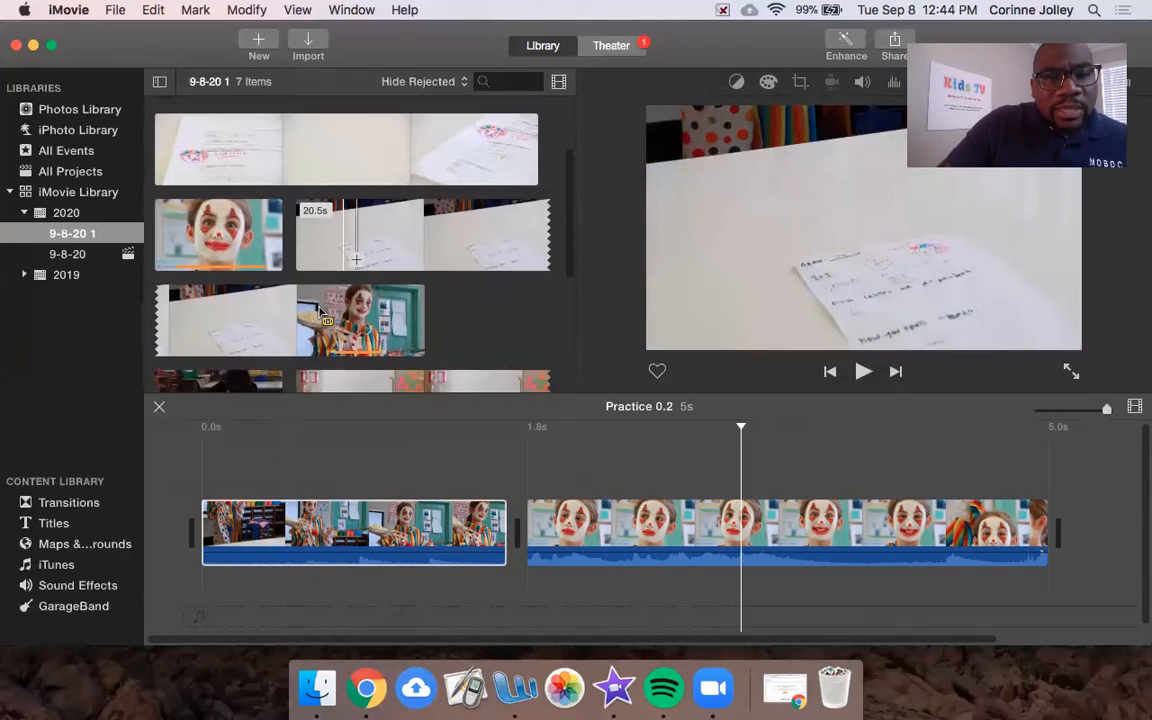
scroll(316, 313, down, 3)
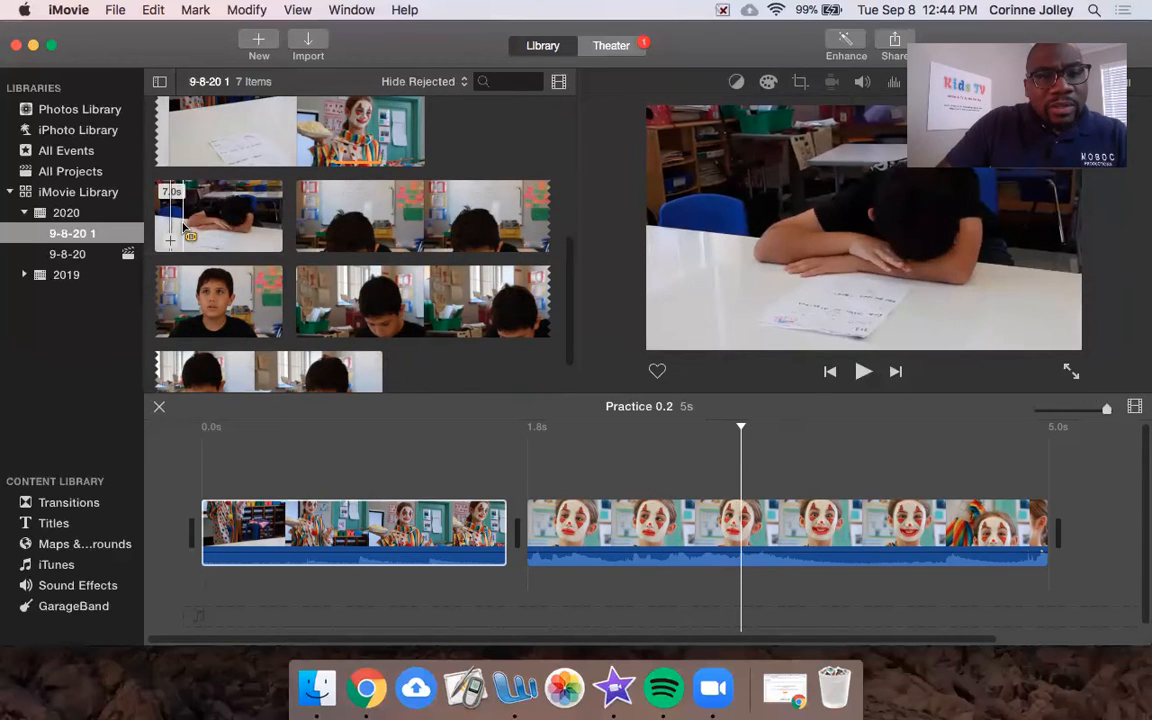
key(space)
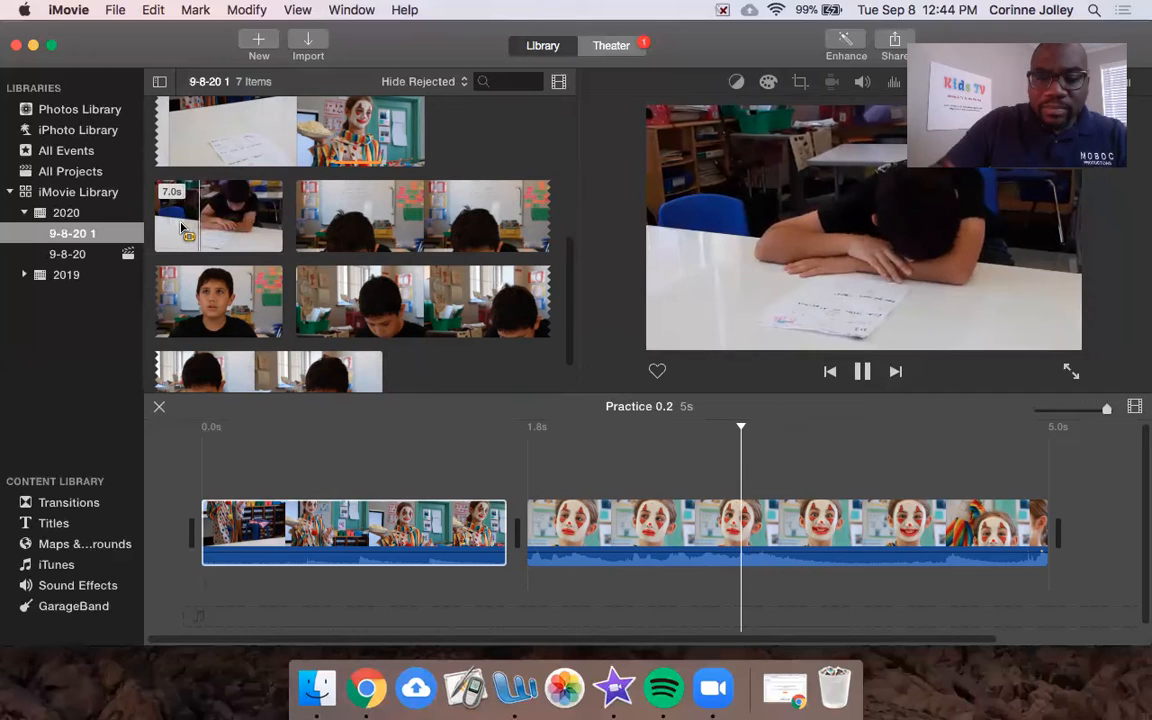
key(space)
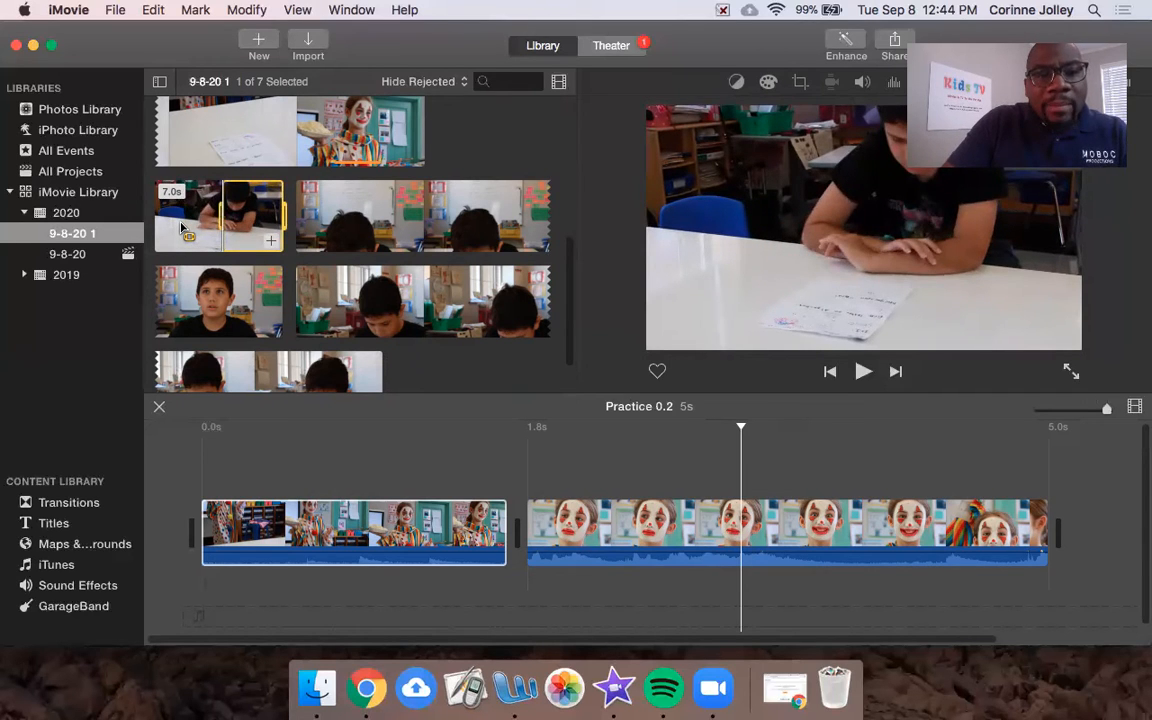
key(space)
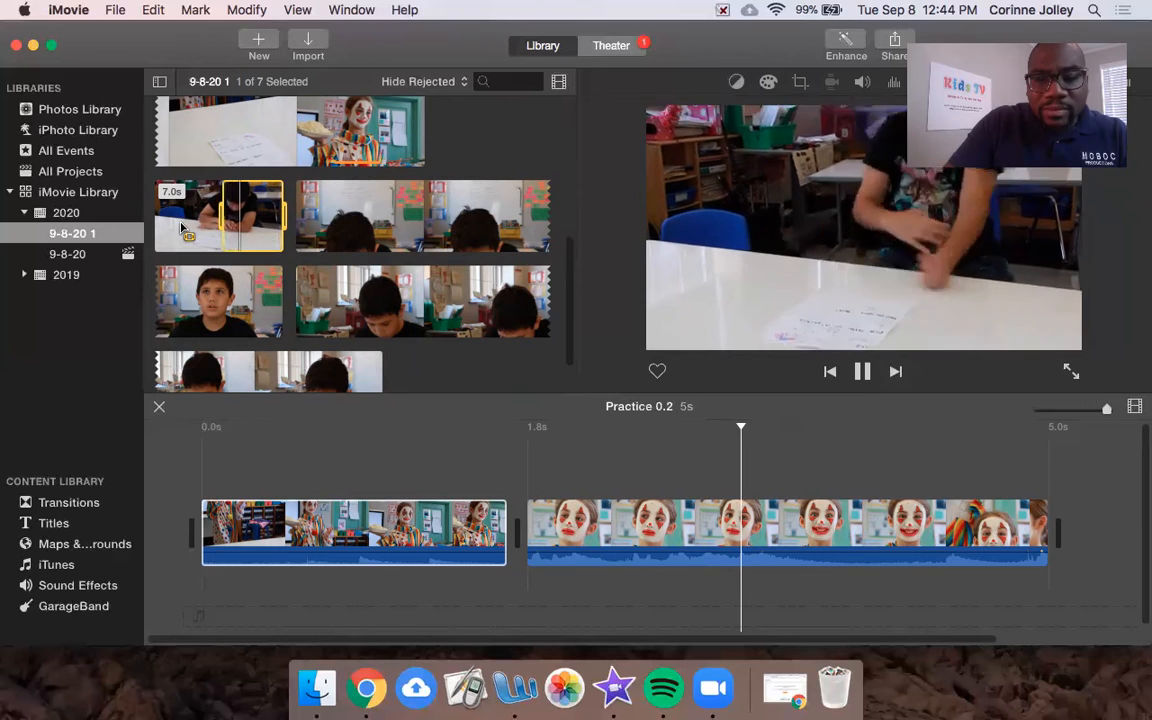
key(space)
key(space)
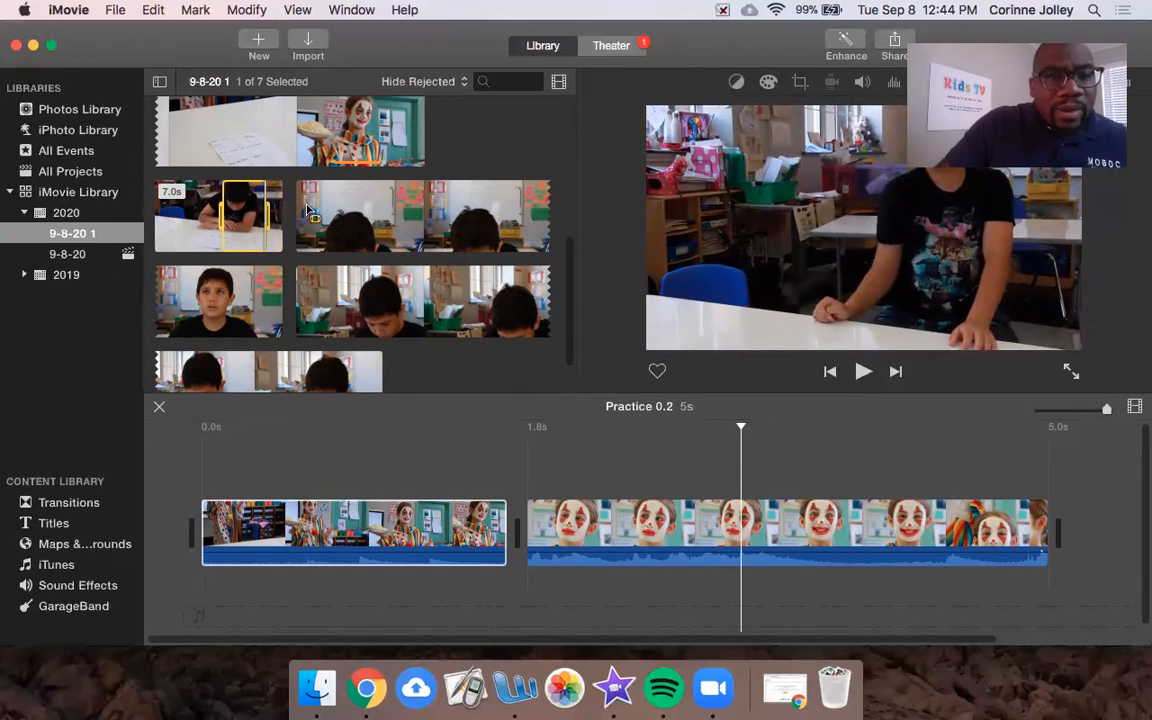
drag(215, 212, 210, 530)
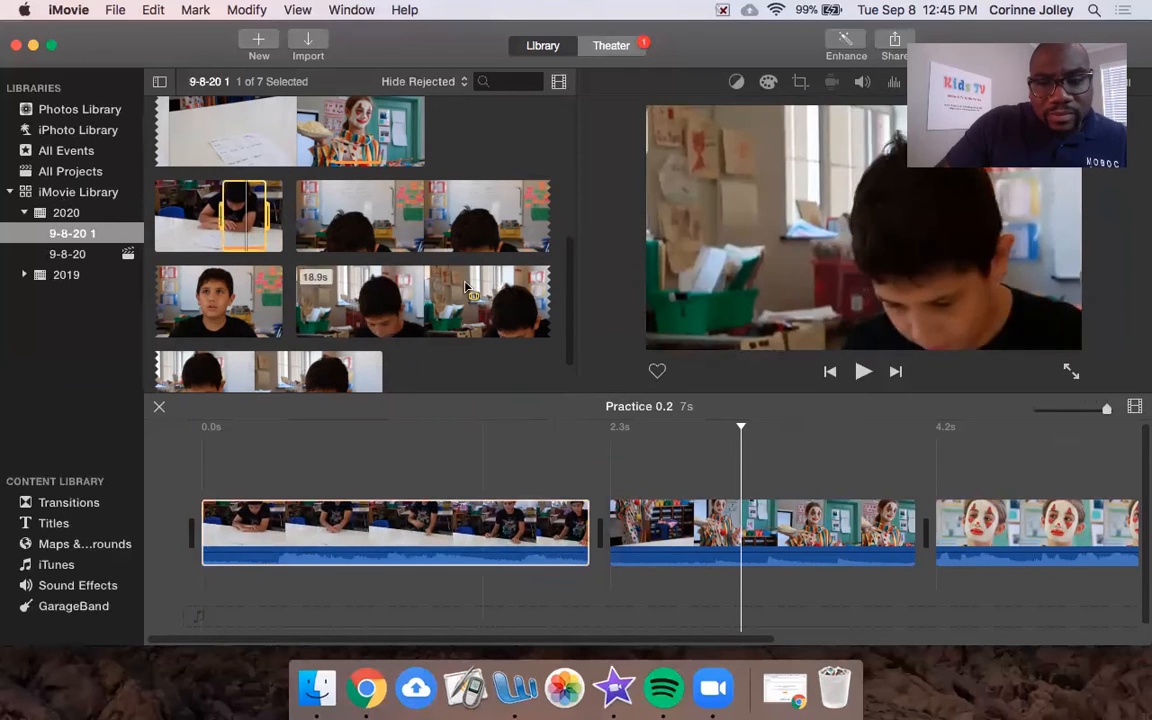
Step: Mark the boy-and-clown clip up to the clown's arrival and insert it after the pie section
click(332, 298)
scroll(337, 300, down, 3)
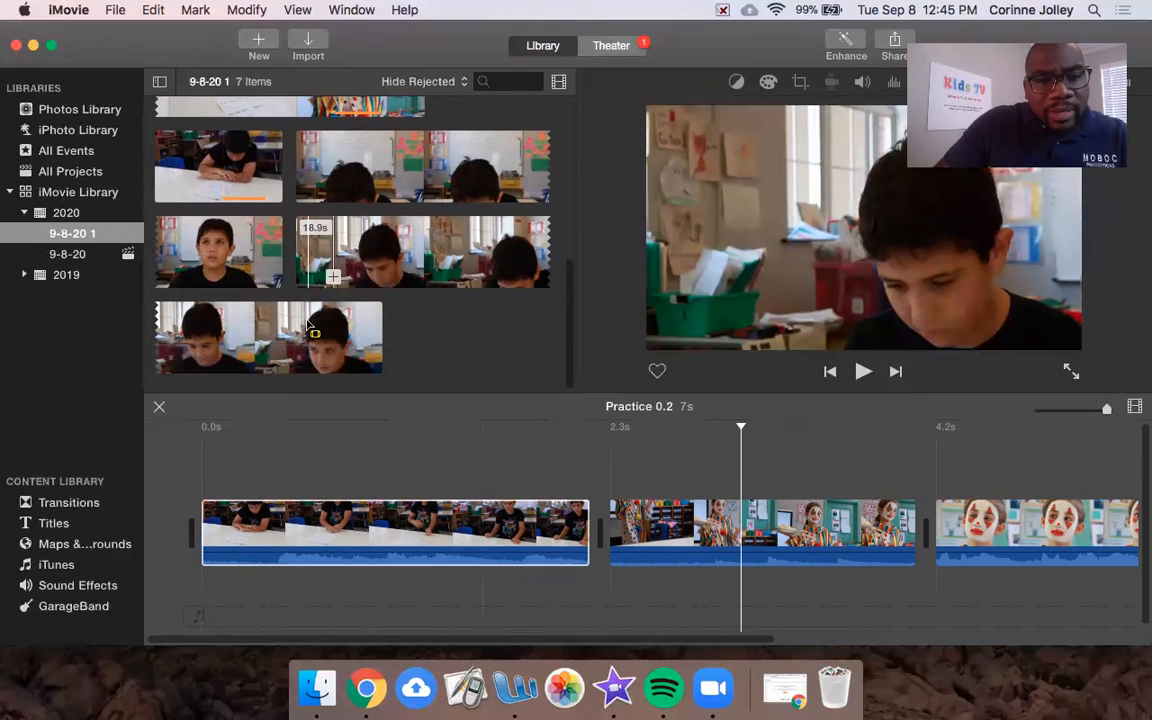
key(space)
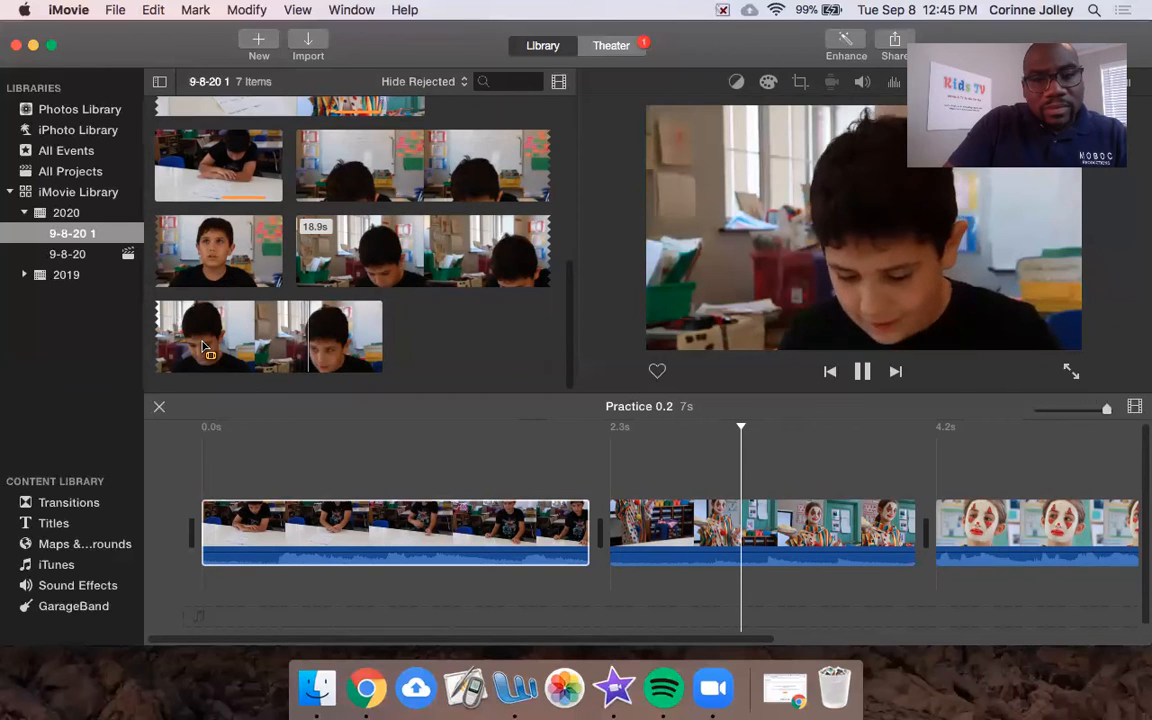
key(i)
key(space)
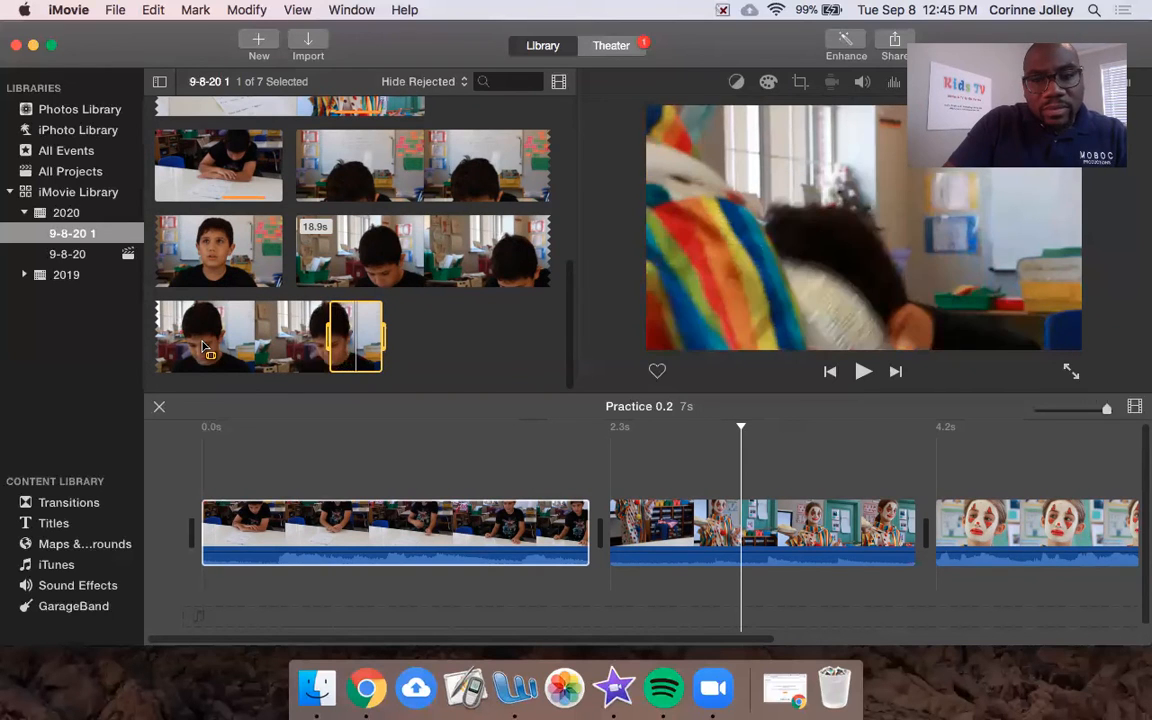
key(o)
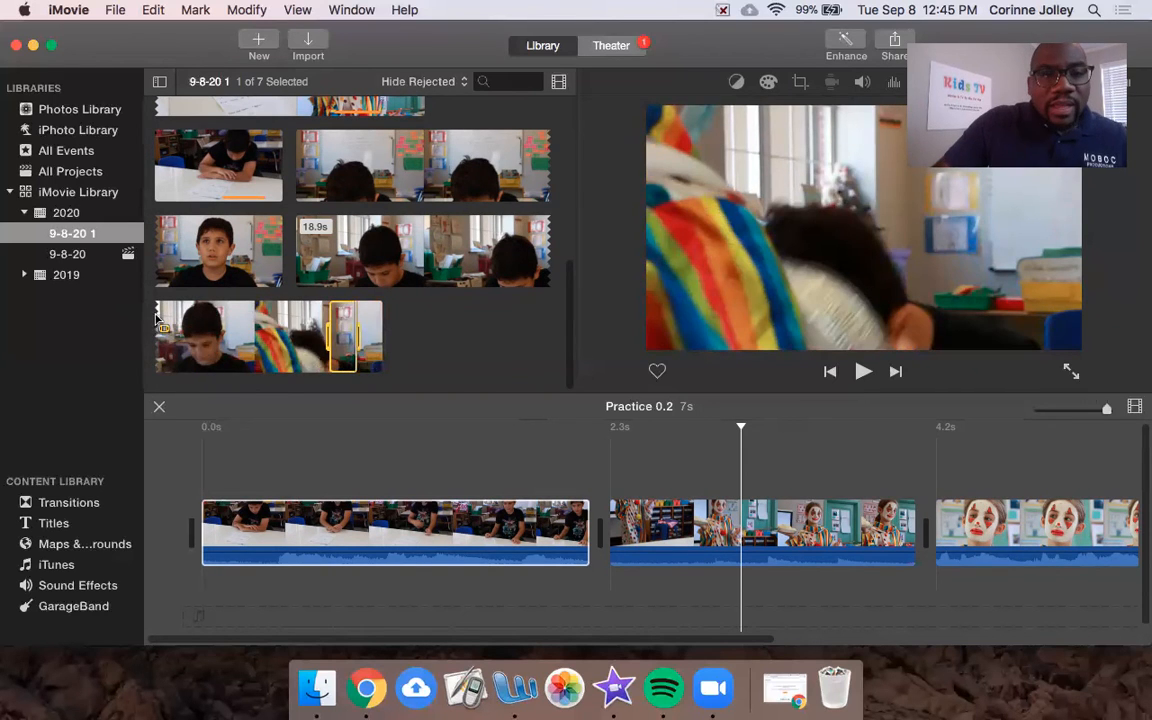
drag(801, 415, 925, 540)
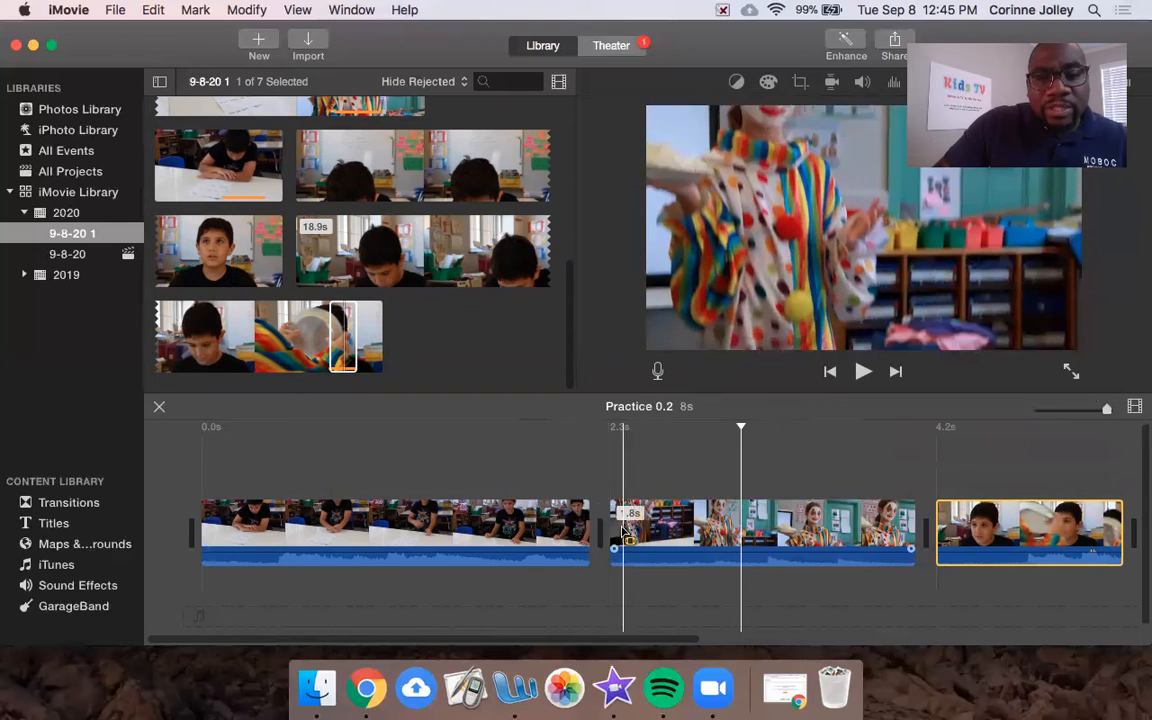
click(199, 433)
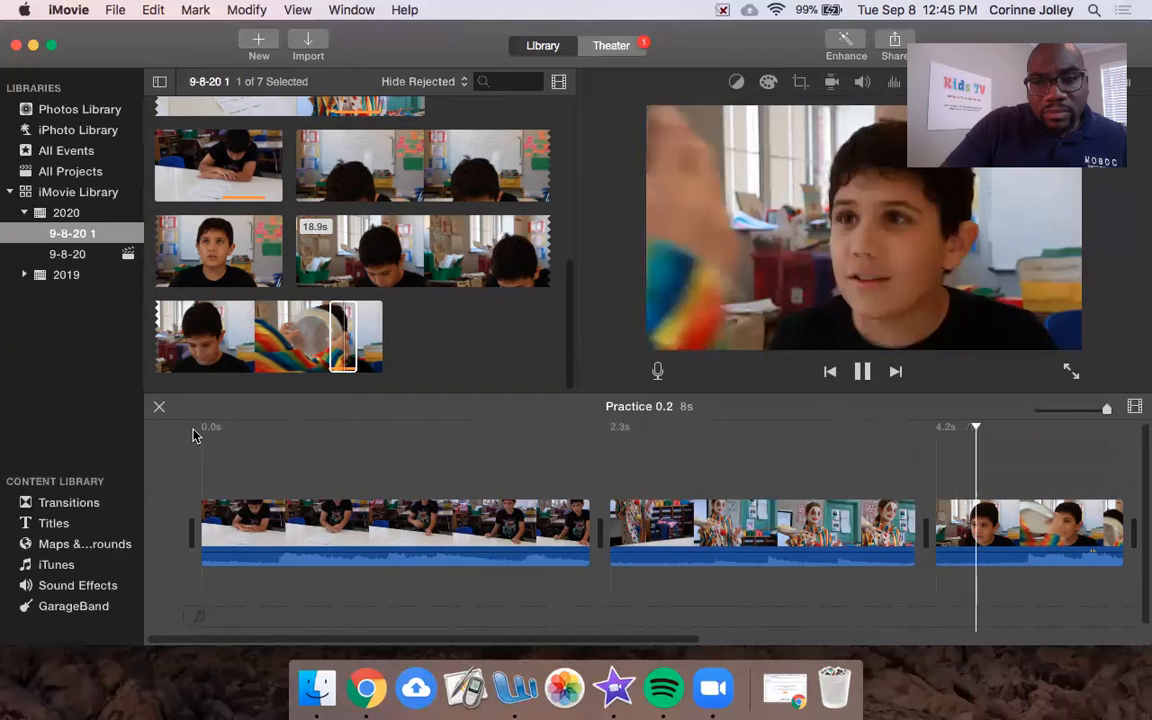
key(space)
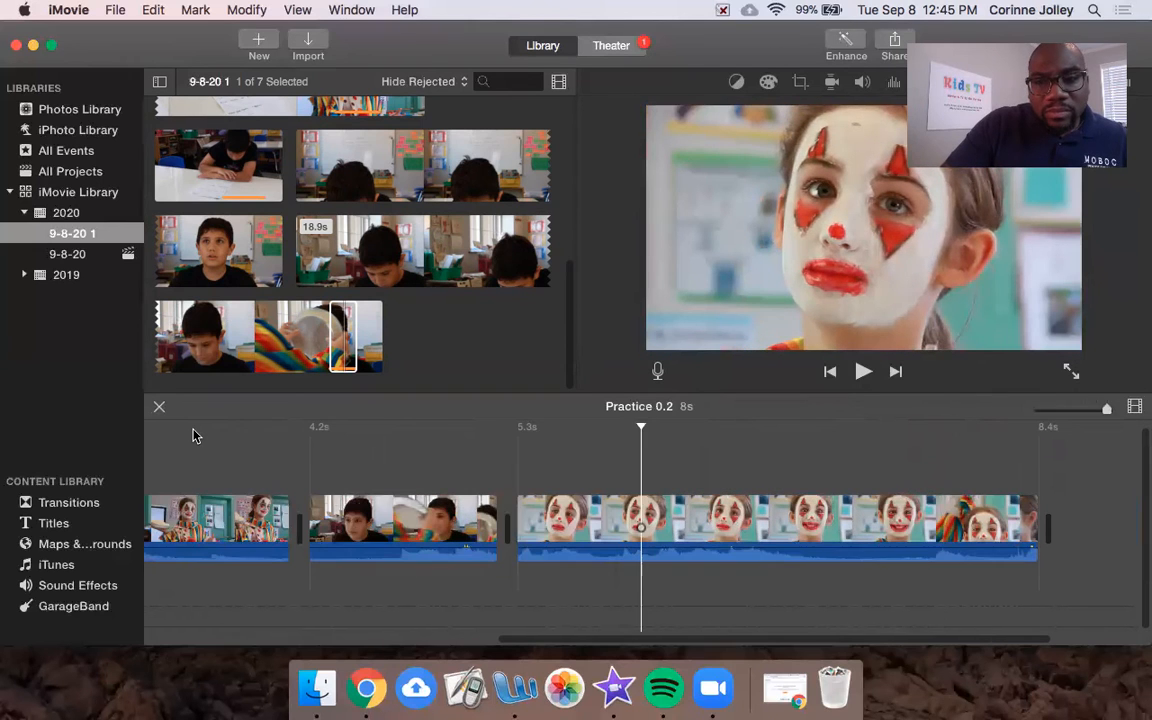
key(space)
key(space)
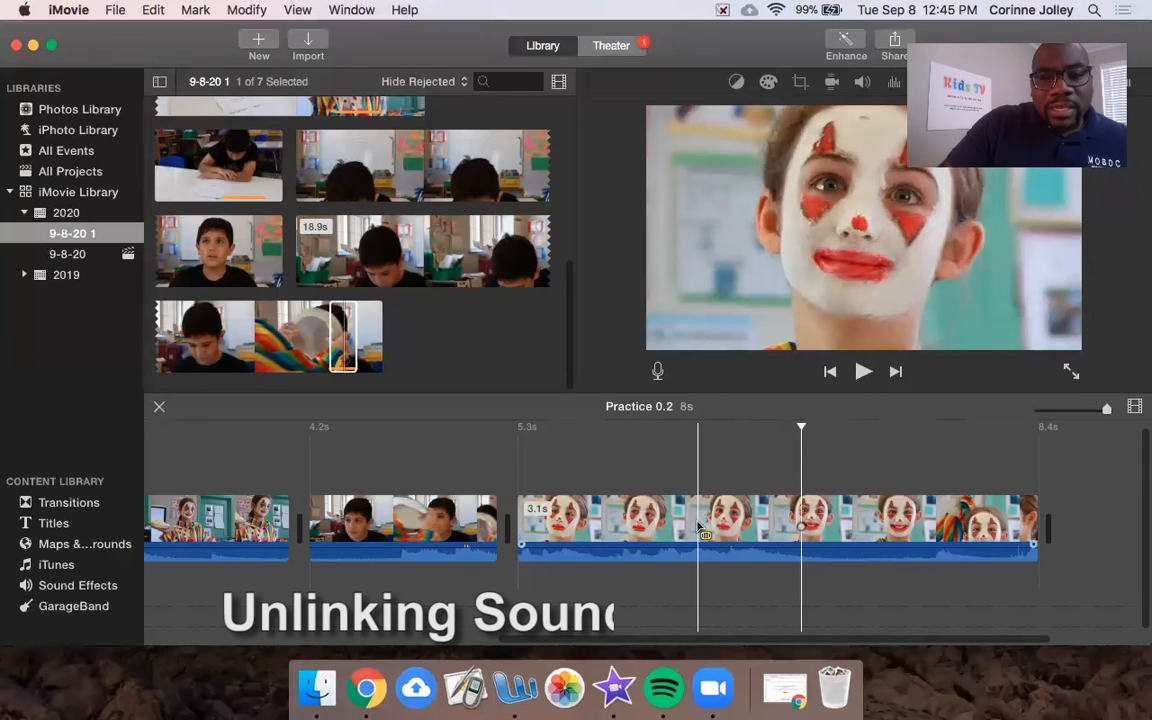
Step: Adjust the clown close-up clip's volume level in the timeline, ending at 400%
click(650, 518)
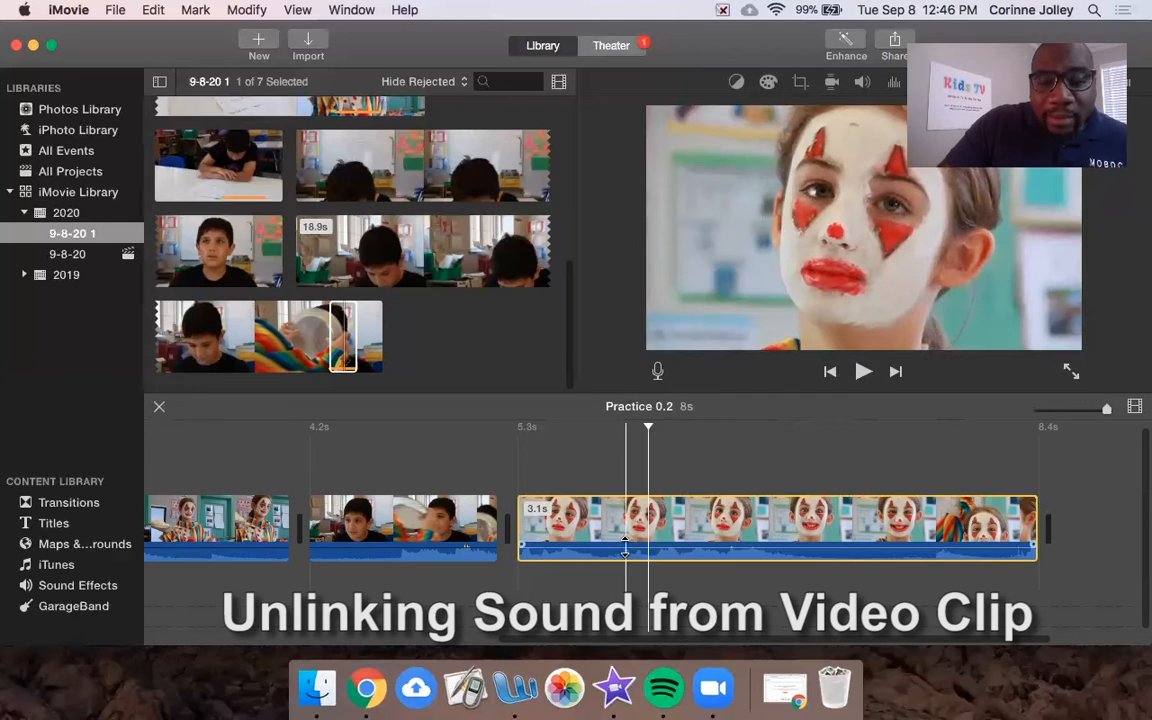
click(626, 547)
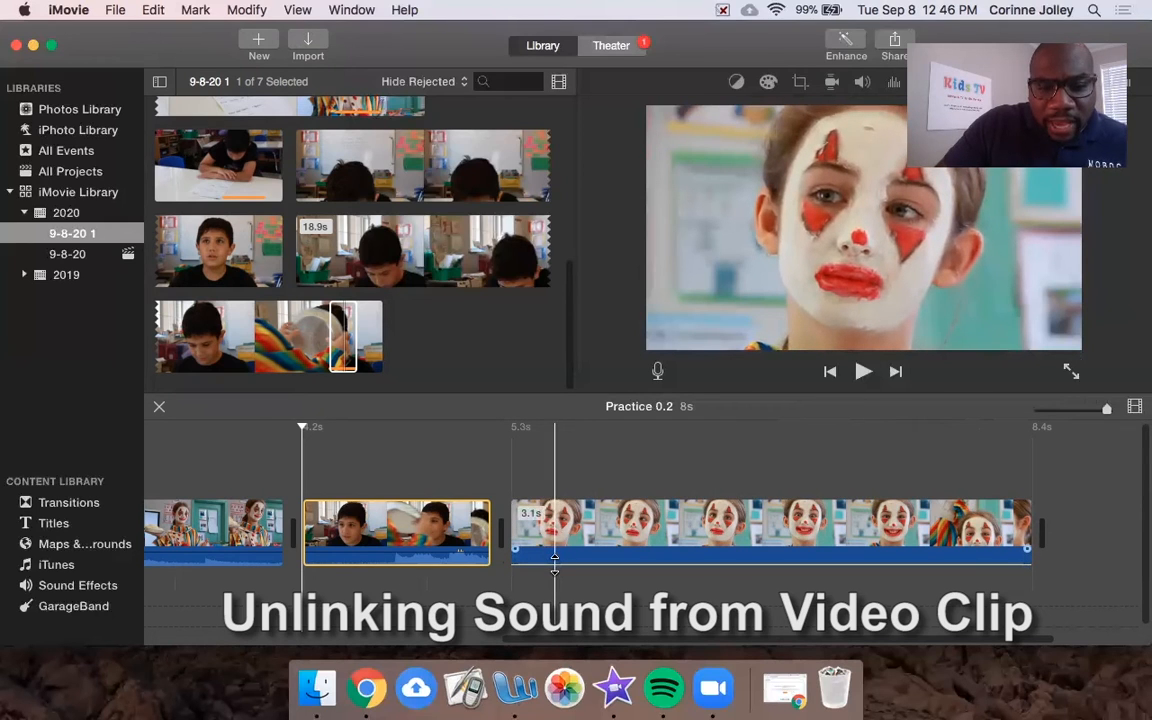
mouse_move(555, 565)
mouse_down()
mouse_move(556, 545)
mouse_move(549, 565)
mouse_up()
click(446, 432)
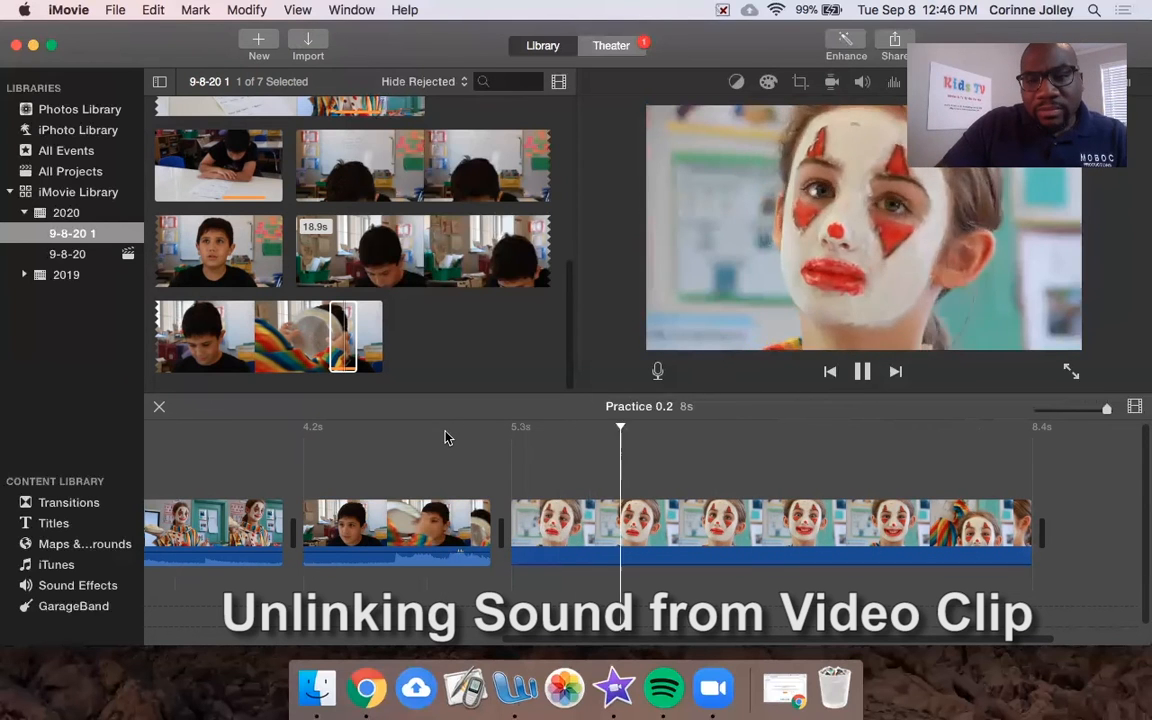
key(space)
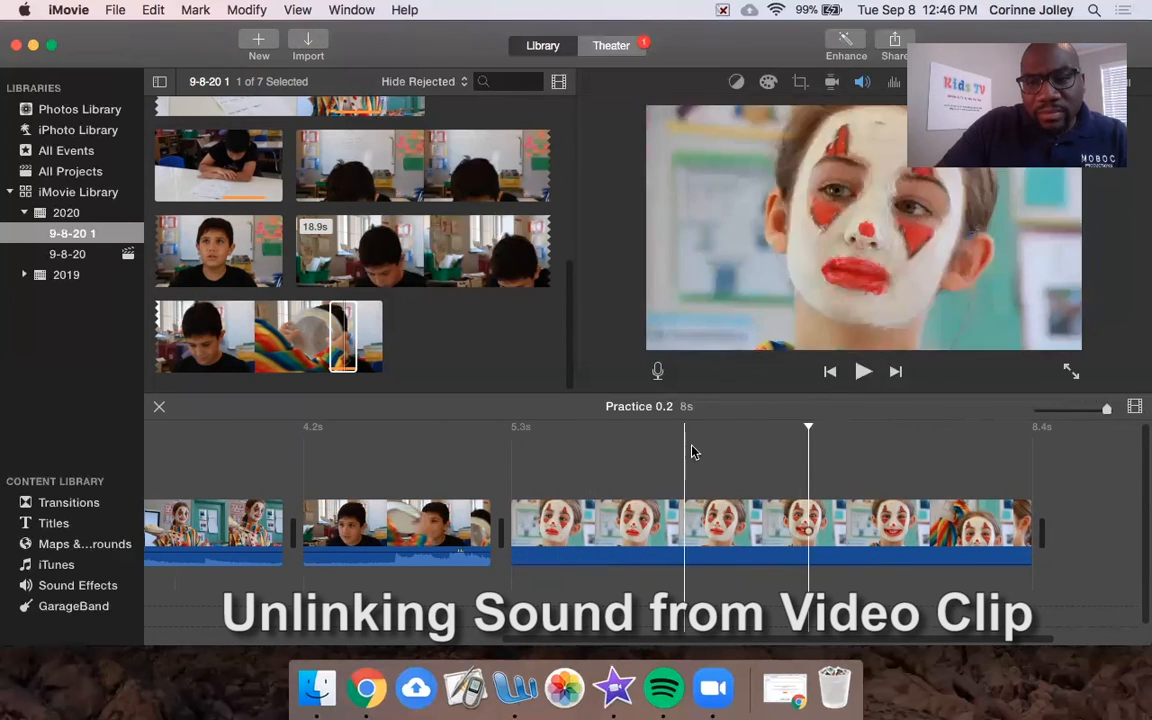
key(space)
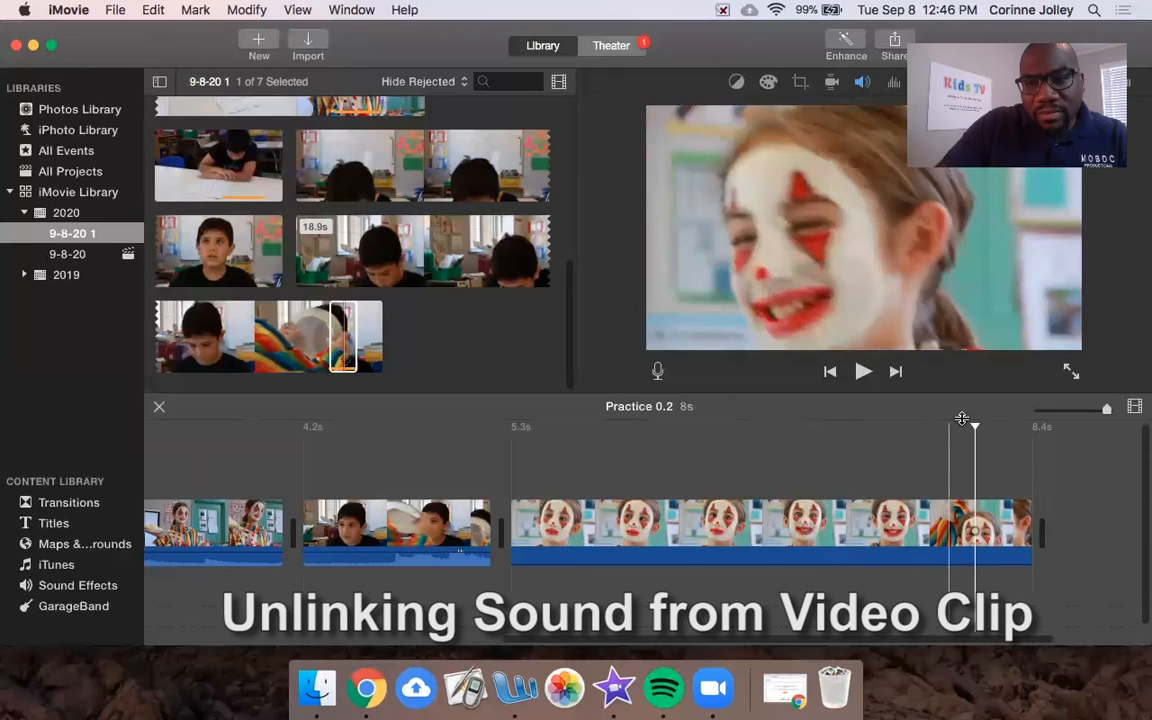
key(space)
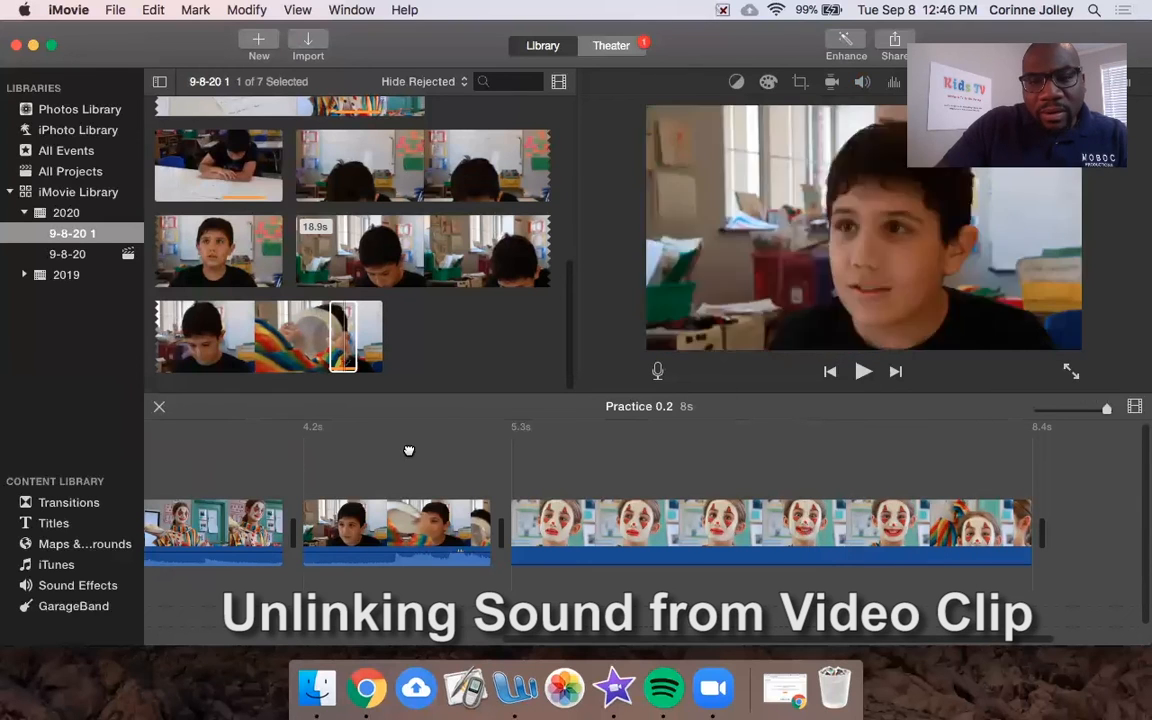
click(244, 441)
key(Home)
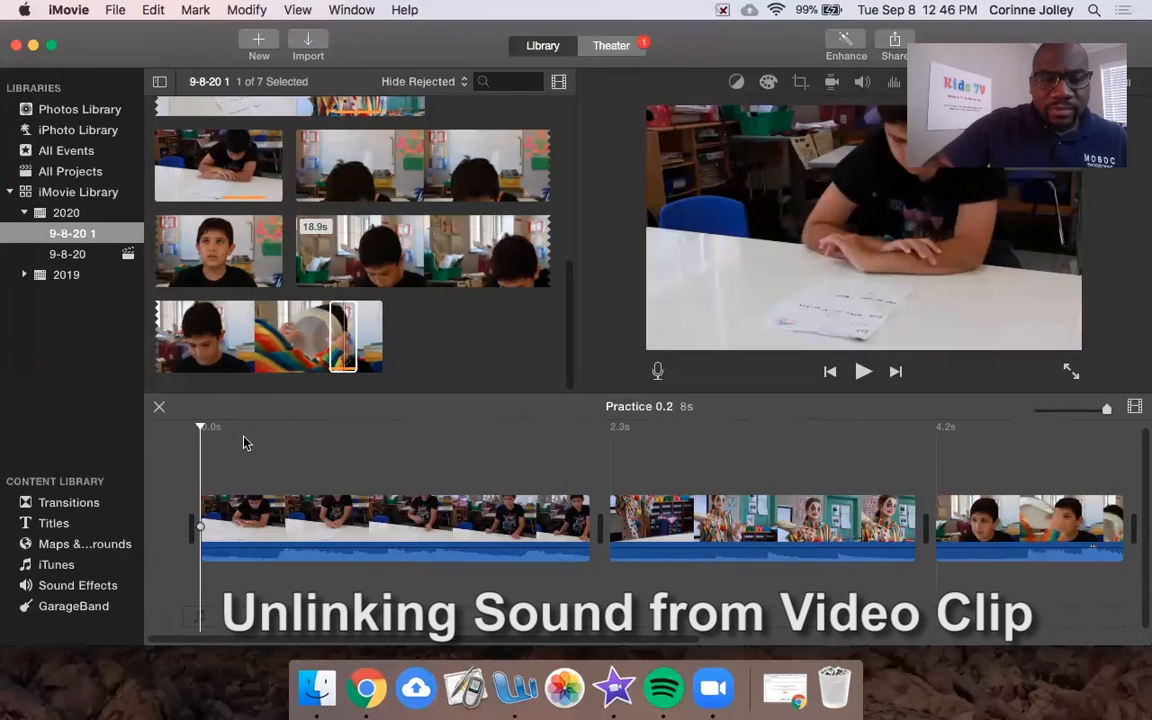
key(space)
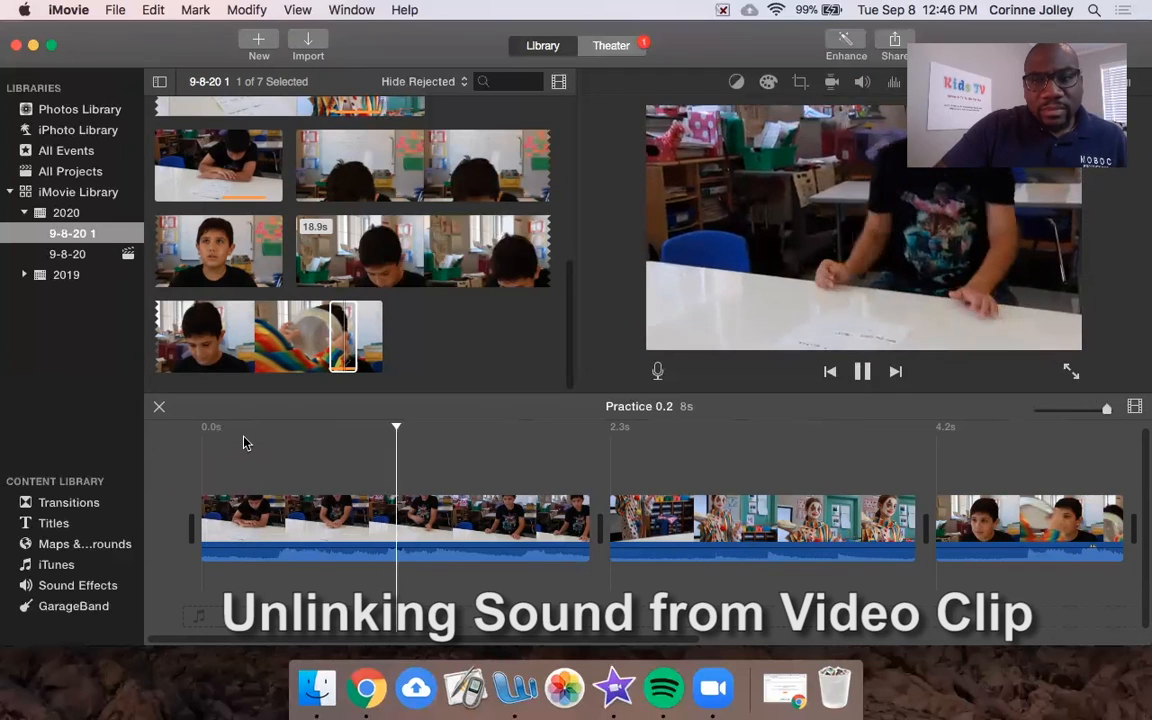
key(space)
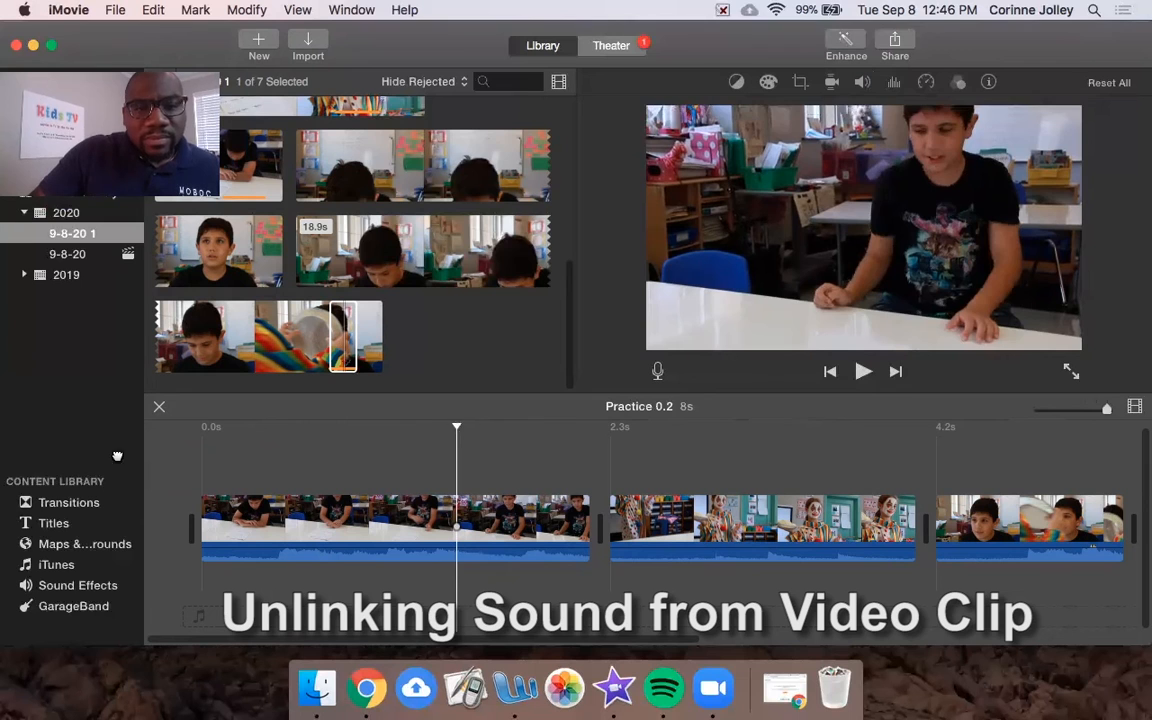
key(backslash)
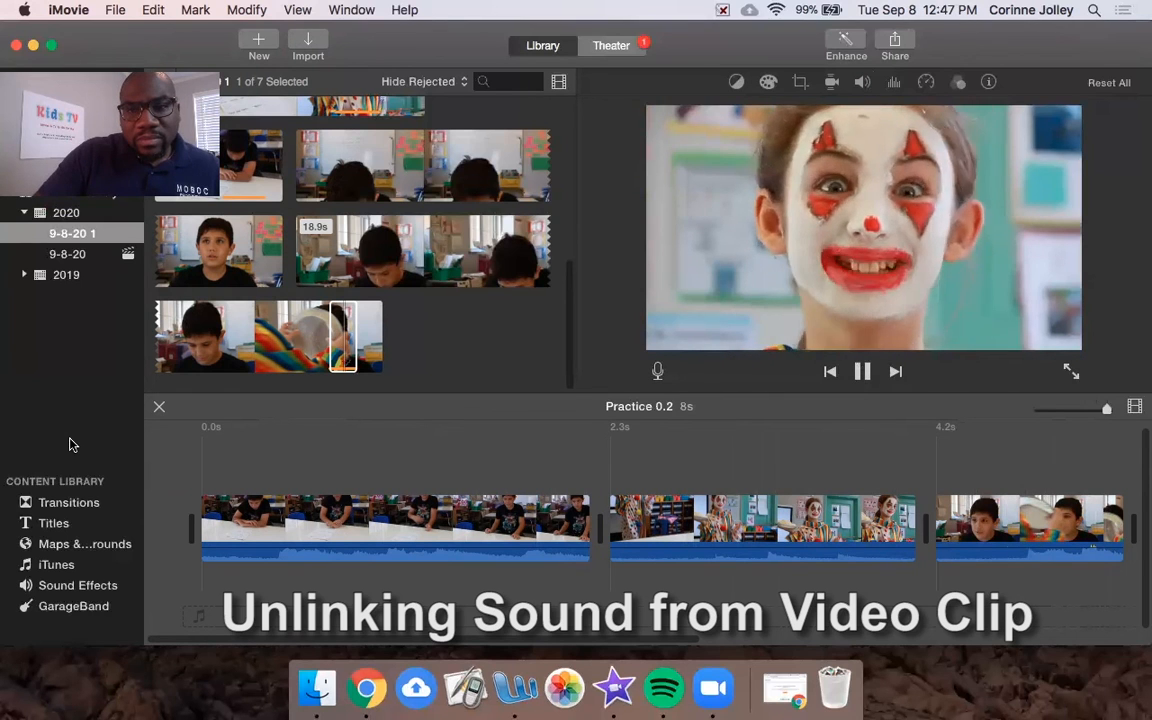
key(space)
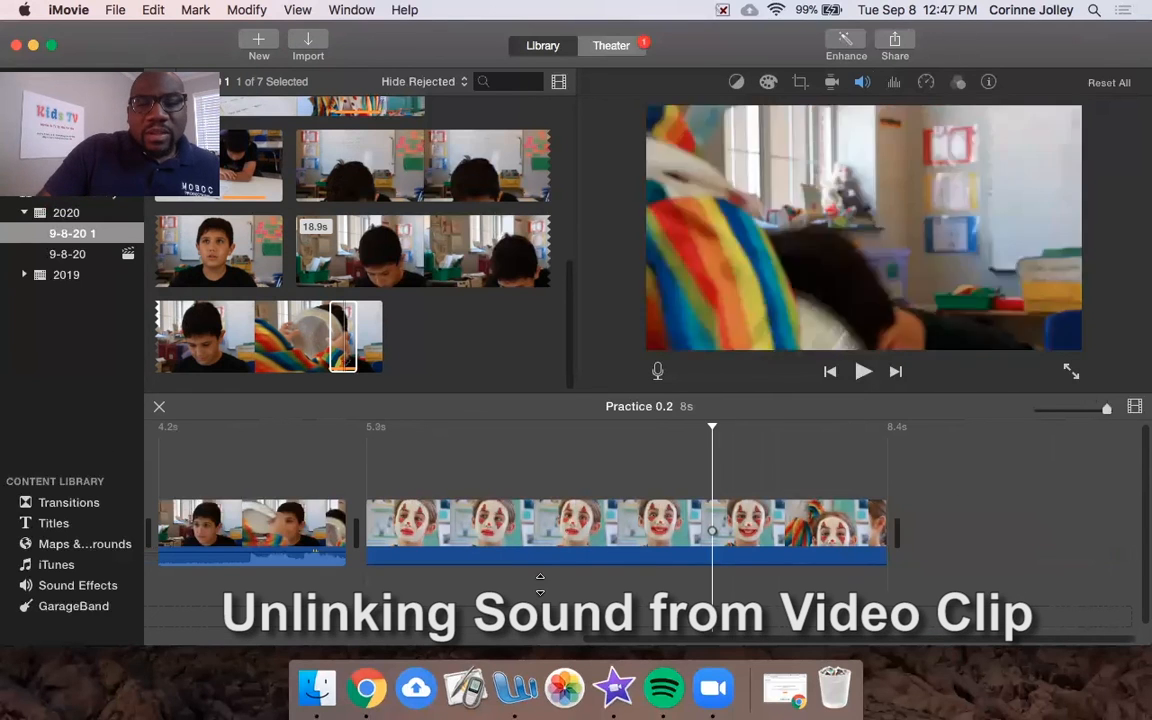
Step: Trim the end of the final clown close-up clip to 2.1 seconds, making the project 7s
drag(885, 517, 706, 535)
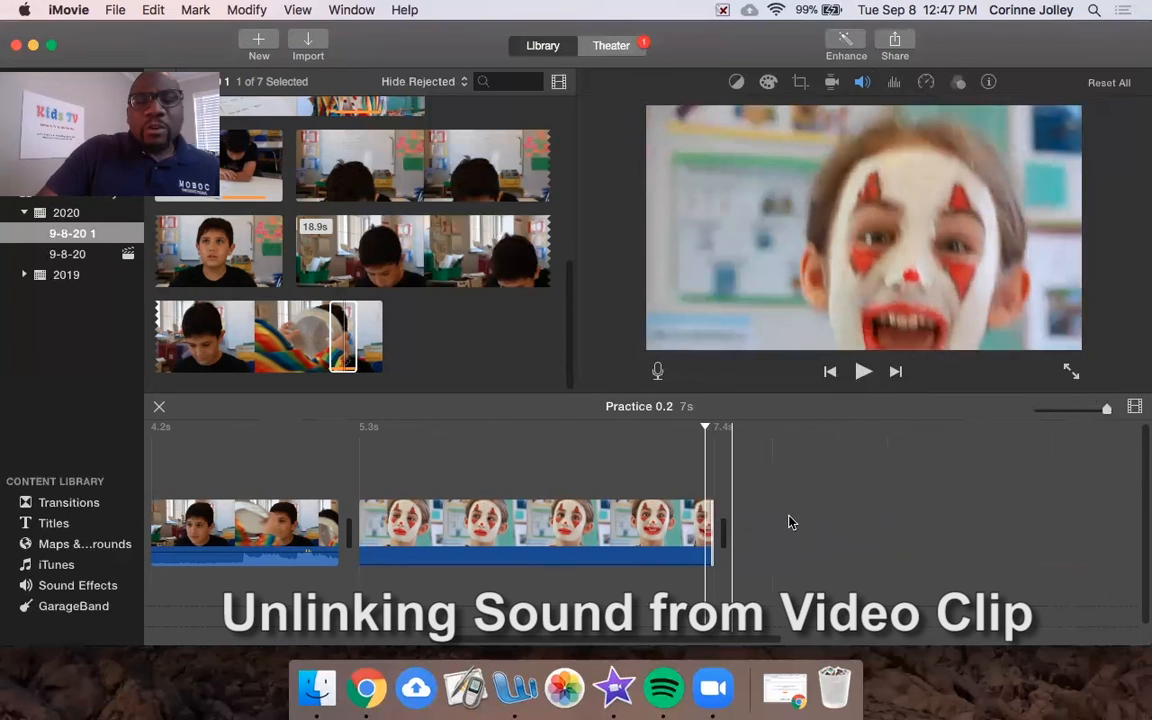